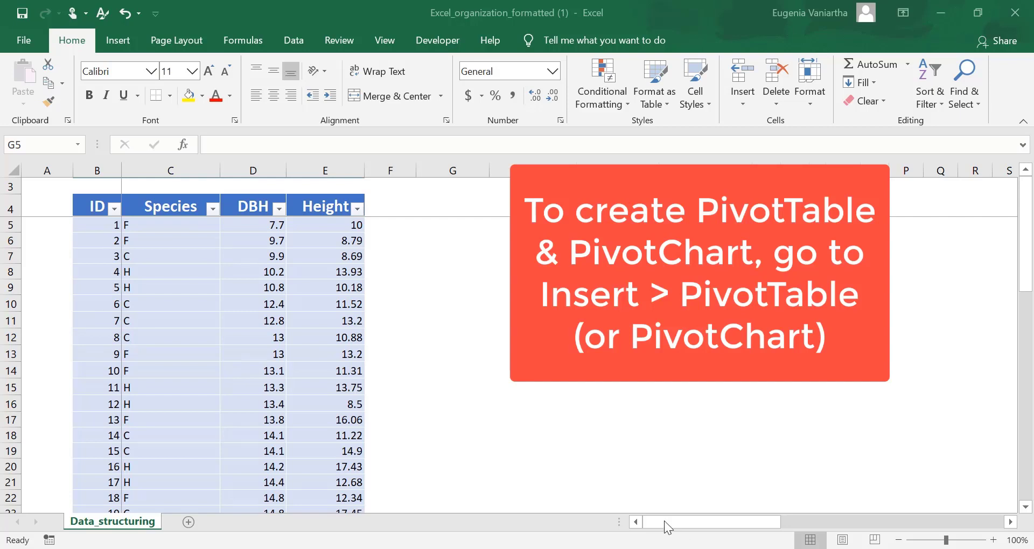
Create a PivotTable from the whole tree data table (Table1), placed at G5 of the existing Data_structuring worksheet
left_click(119, 42)
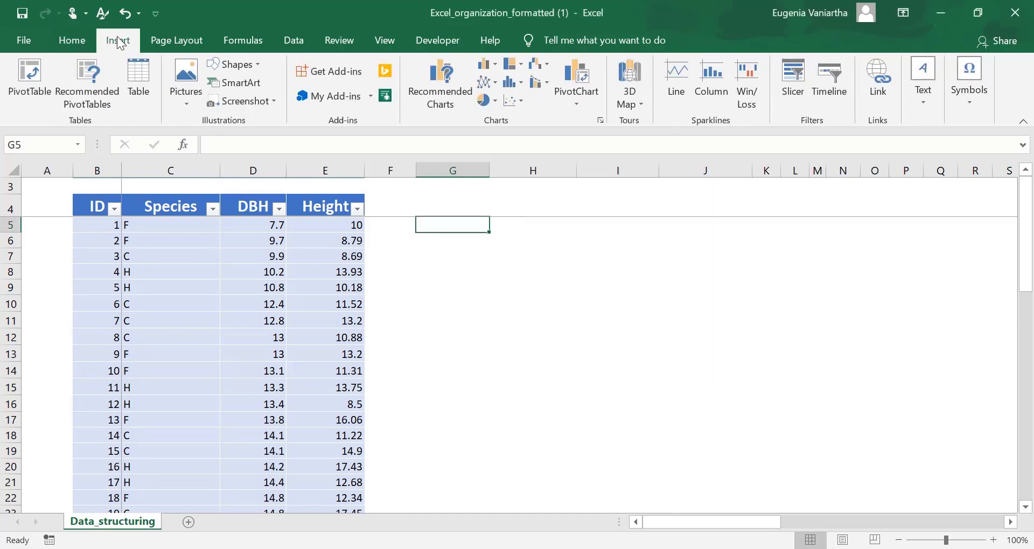
left_click(26, 94)
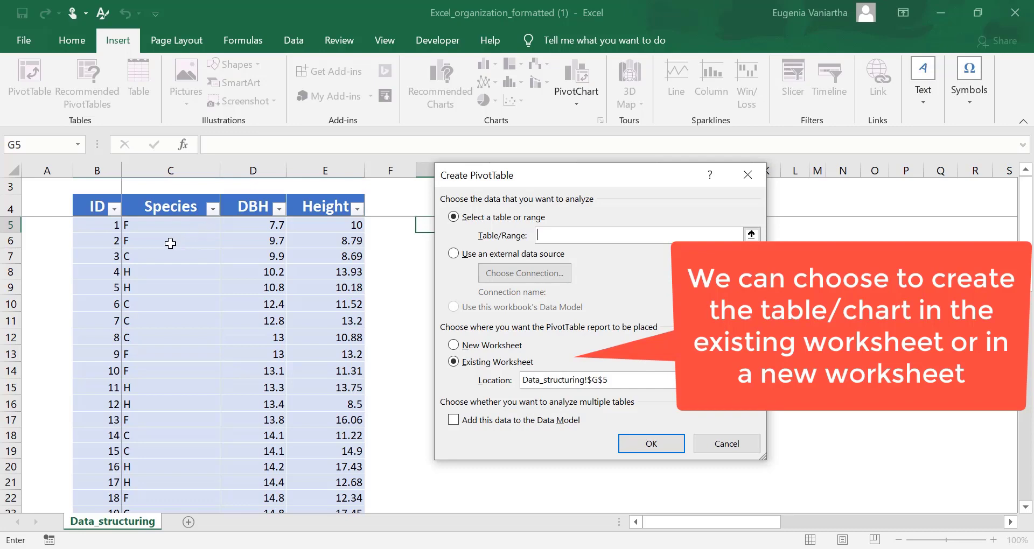
left_click(100, 206)
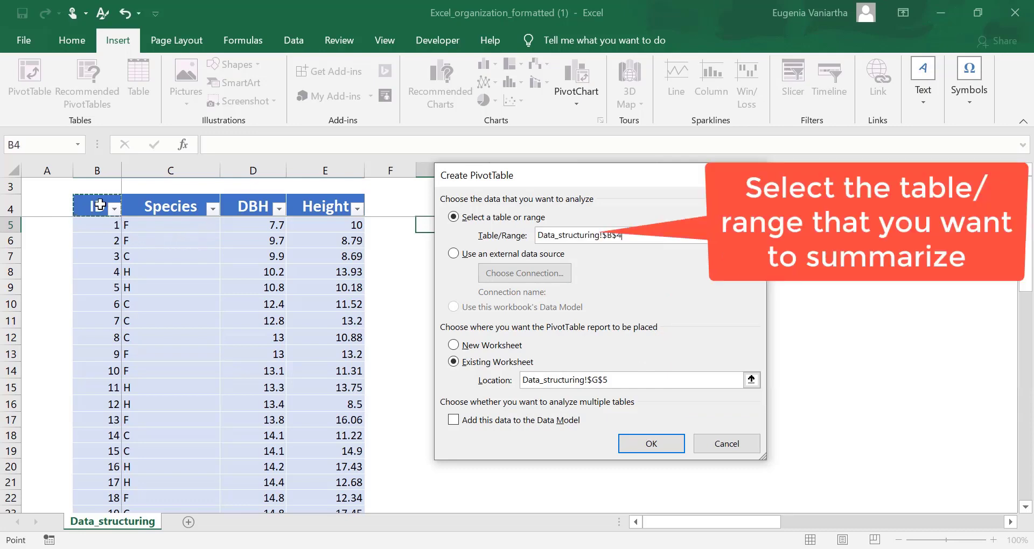
key("ctrl+shift+Right")
key("ctrl+shift+Down")
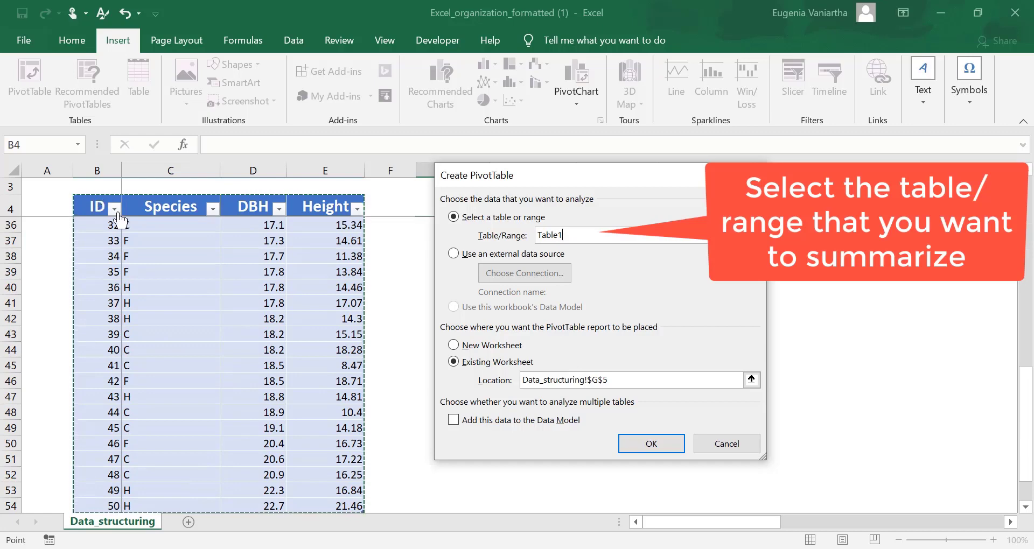
left_click(652, 444)
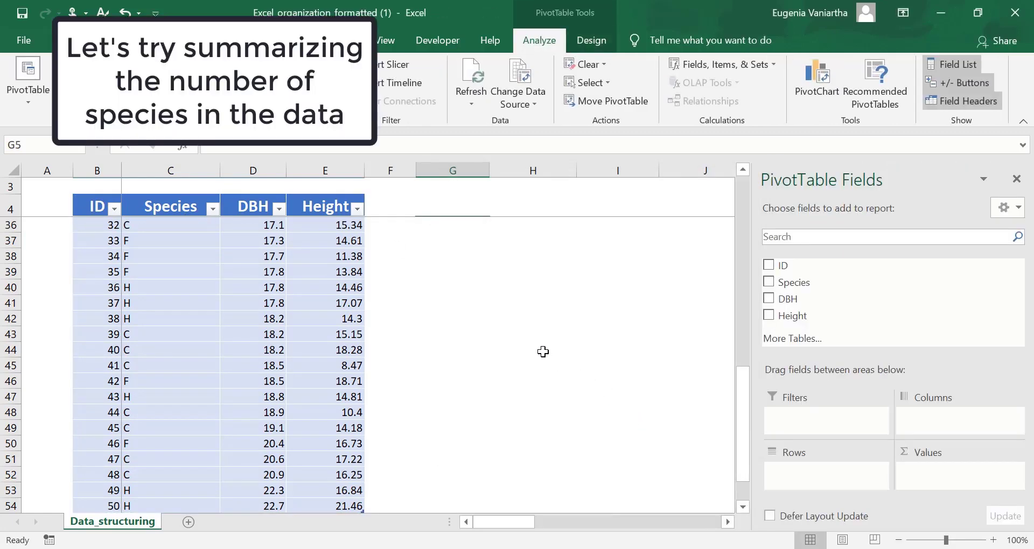
Add Species to the PivotTable as row categories and again as a counted value
scroll(548, 362, "up", 10)
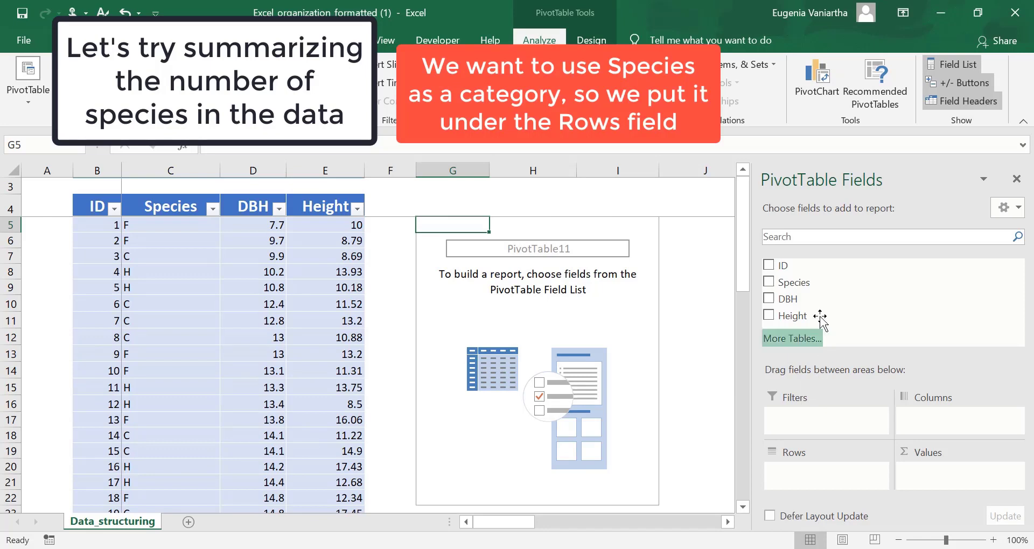
left_click(769, 281)
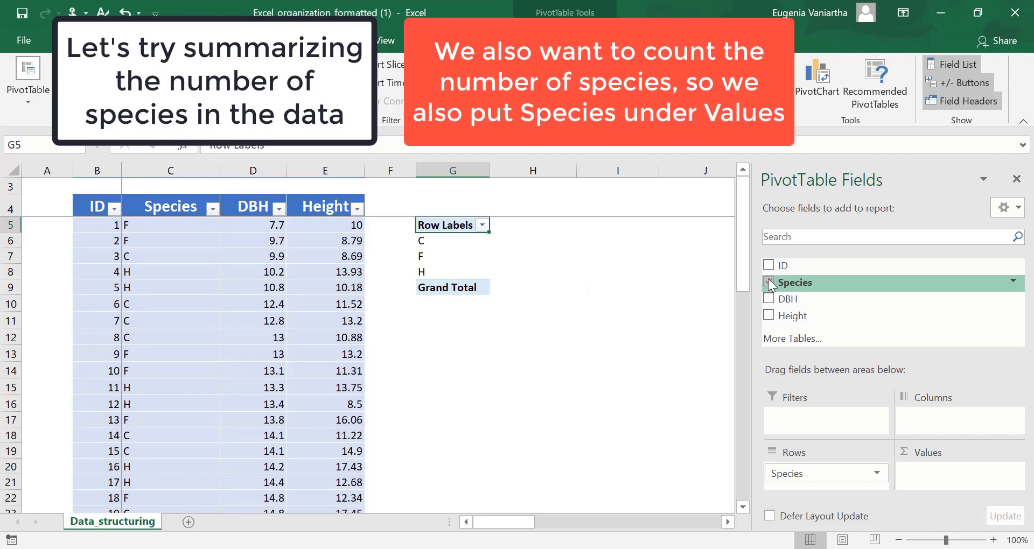
left_click_drag(768, 279, 941, 485)
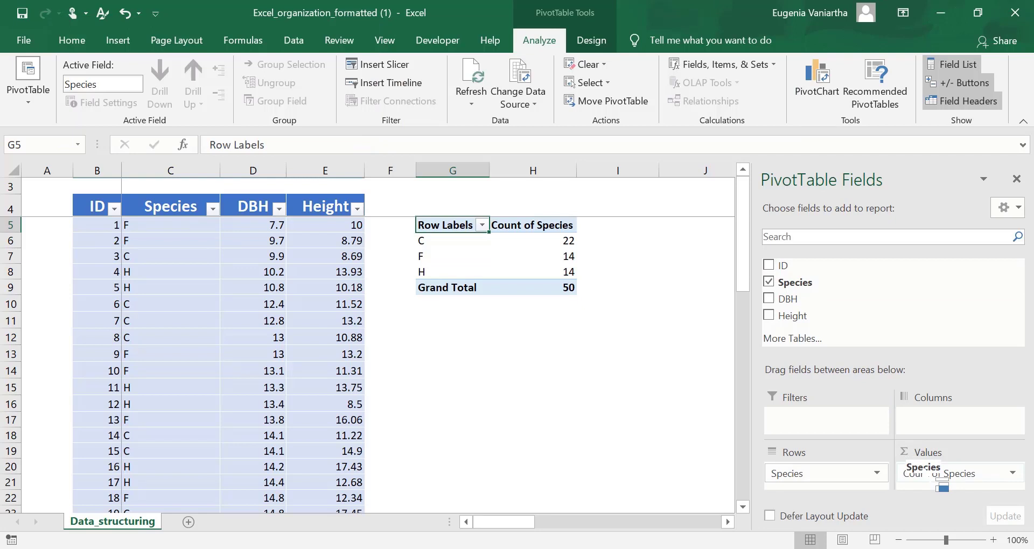
Rename the PivotTable's row header in G5 to "Species"
double_click(450, 228)
key("BackSpace")
key("BackSpace")
key("BackSpace")
key("BackSpace")
key("BackSpace")
key("BackSpace")
key("BackSpace")
key("BackSpace")
key("BackSpace")
key("BackSpace")
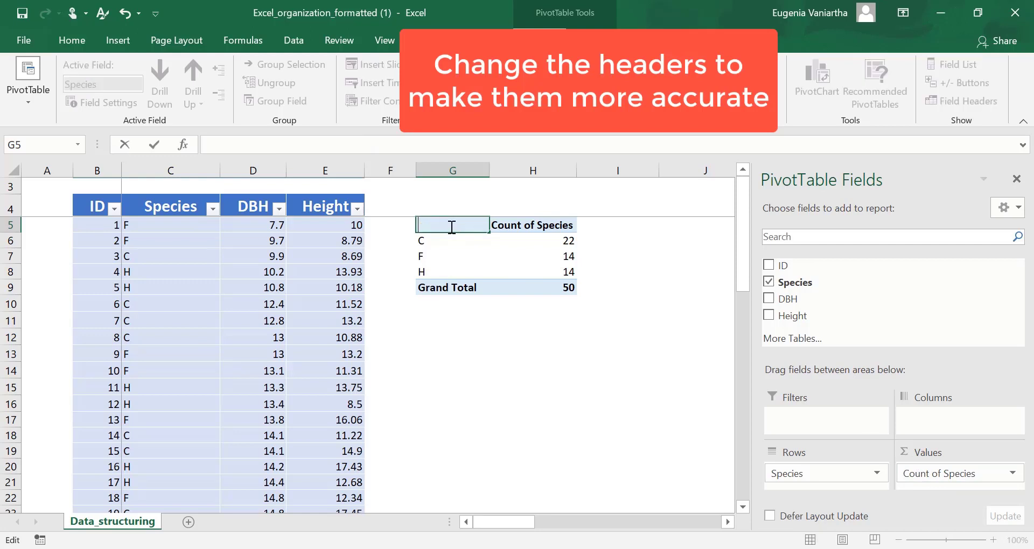
type("Species")
Set the custom name of the Species count field in H5 to "Number of species"
left_click(510, 227)
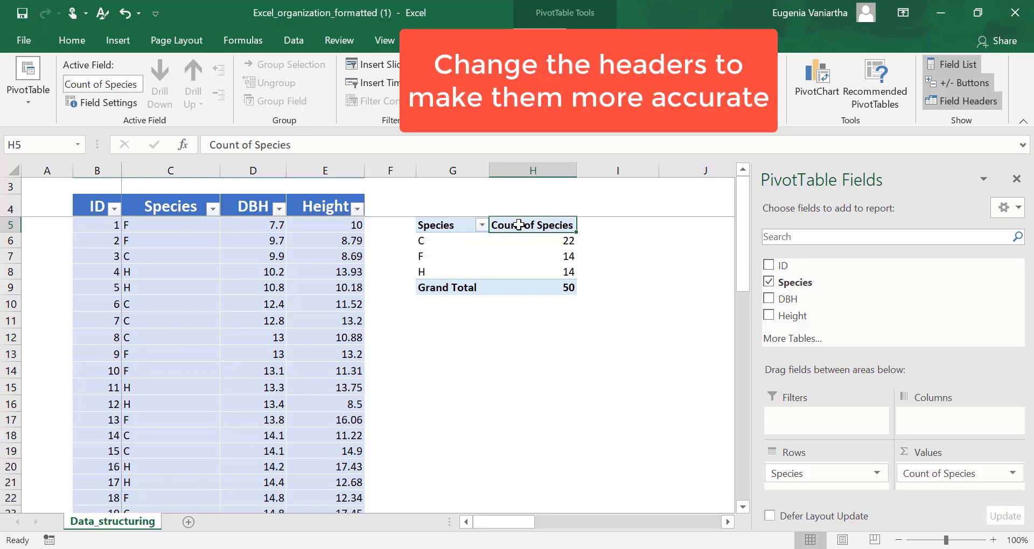
double_click(518, 225)
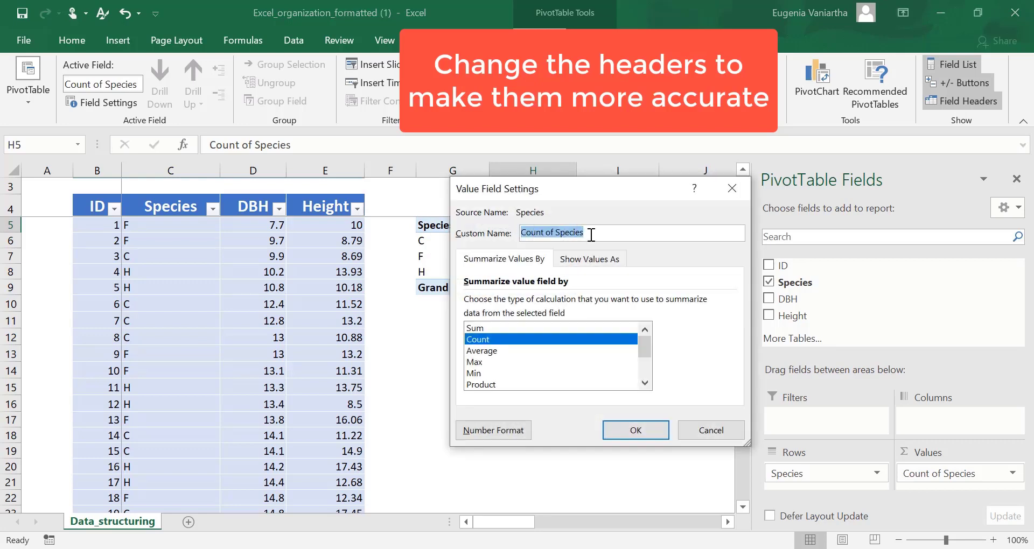
type("Num")
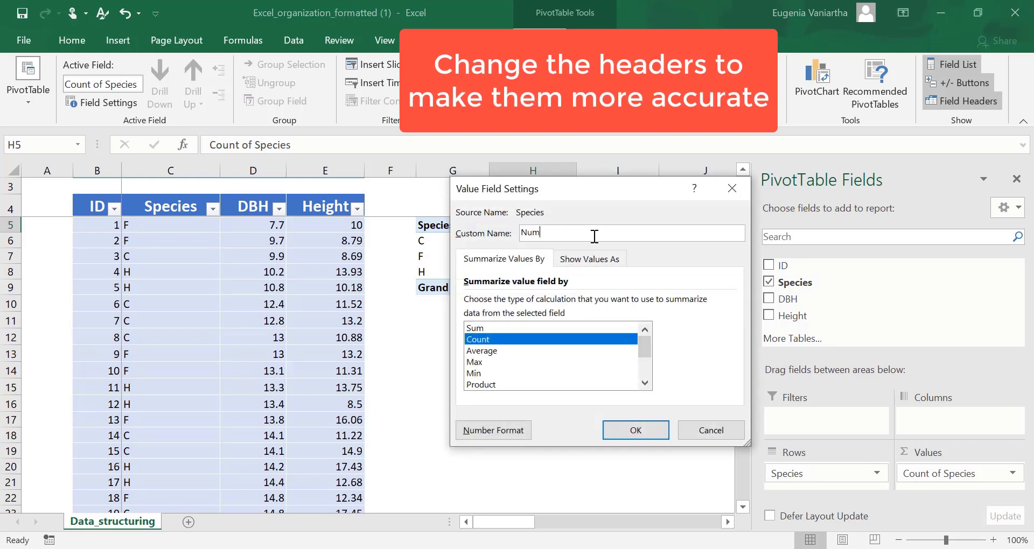
type("ber of species")
left_click(635, 431)
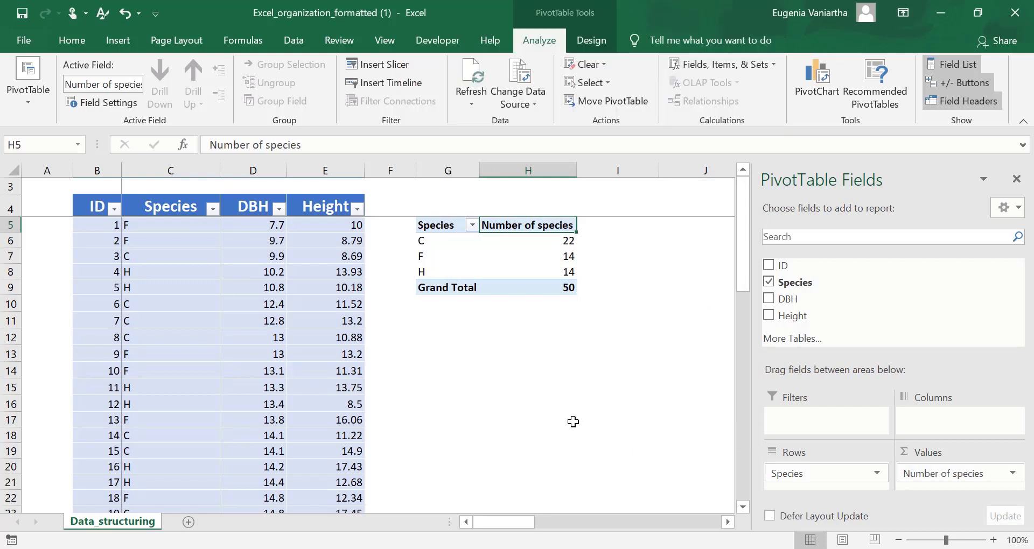
left_click(462, 351)
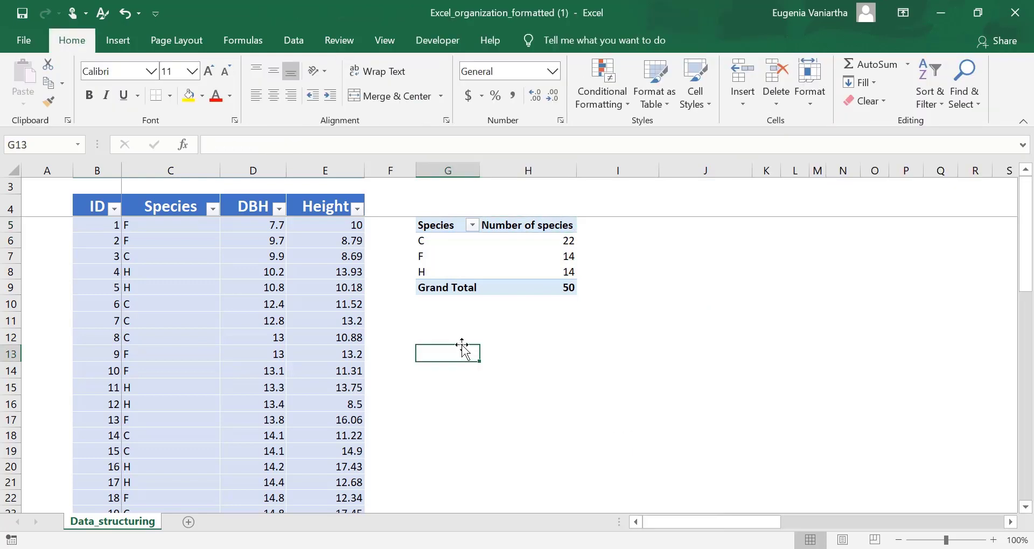
Create a second PivotTable from the same data table (Table1), placed in a new worksheet
left_click(105, 38)
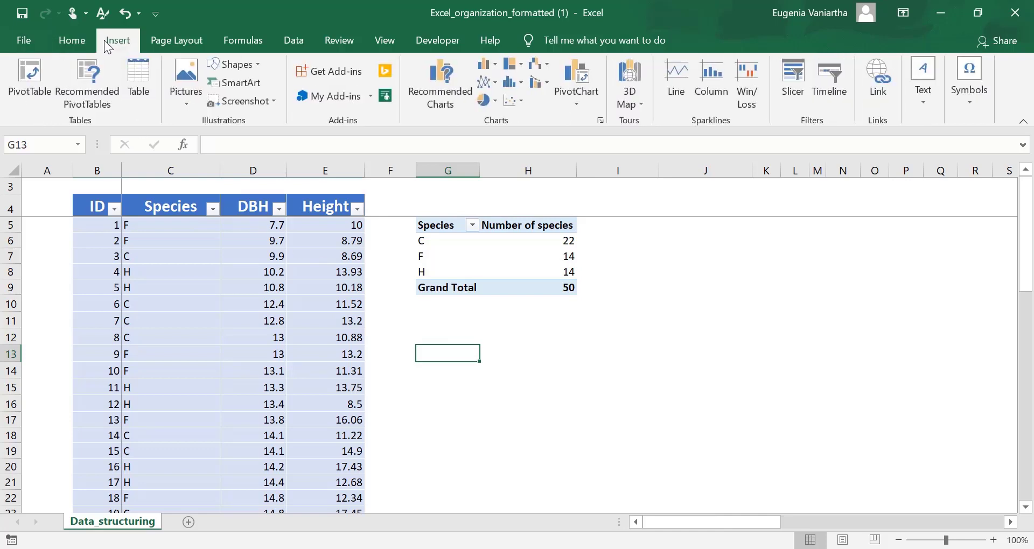
left_click(39, 76)
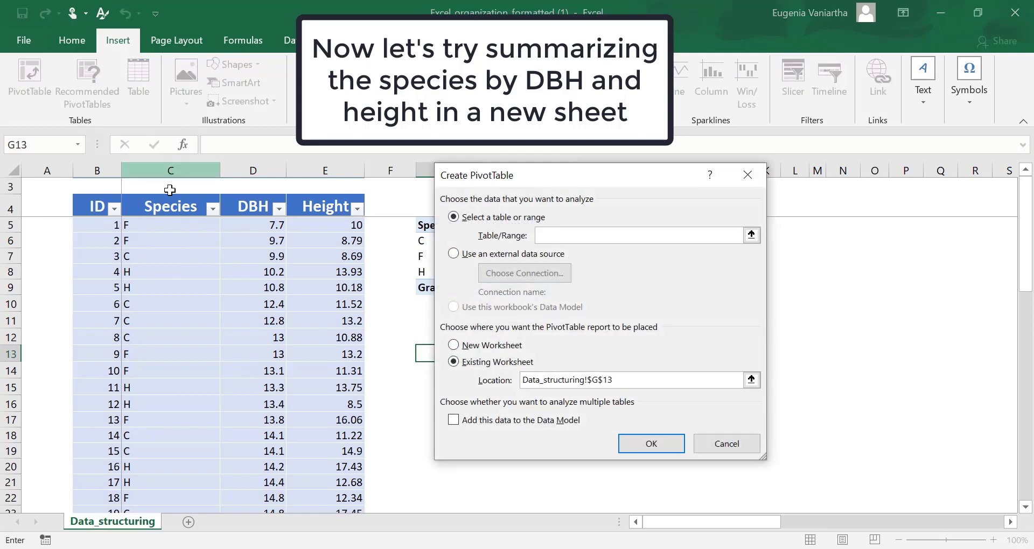
left_click(469, 346)
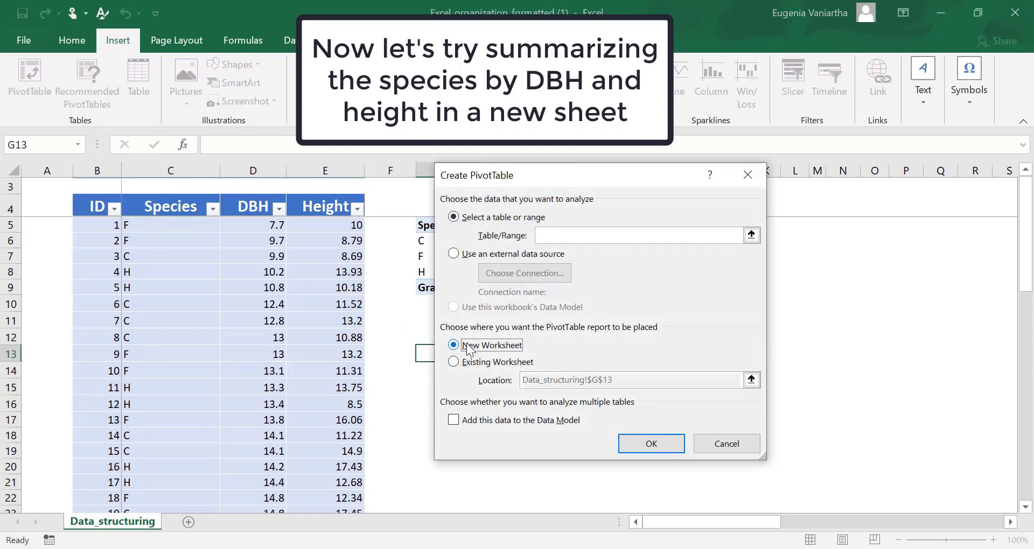
left_click(549, 235)
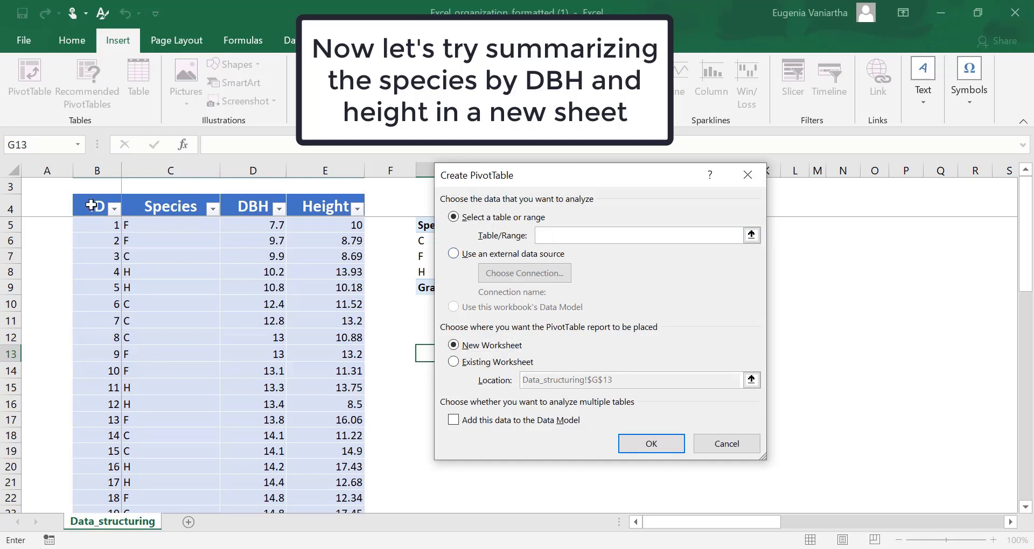
left_click(91, 205)
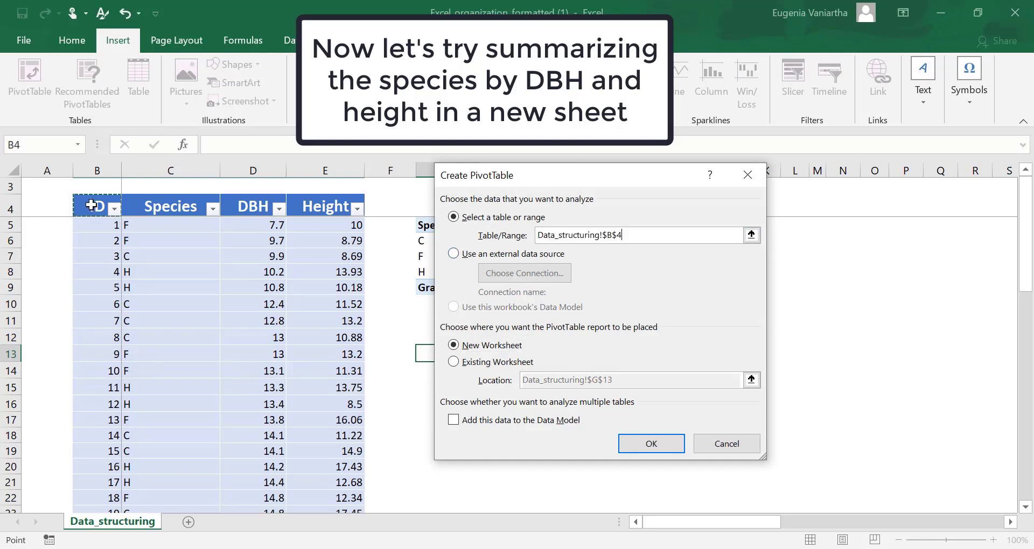
key("ctrl+shift+Right")
key("ctrl+shift+Down")
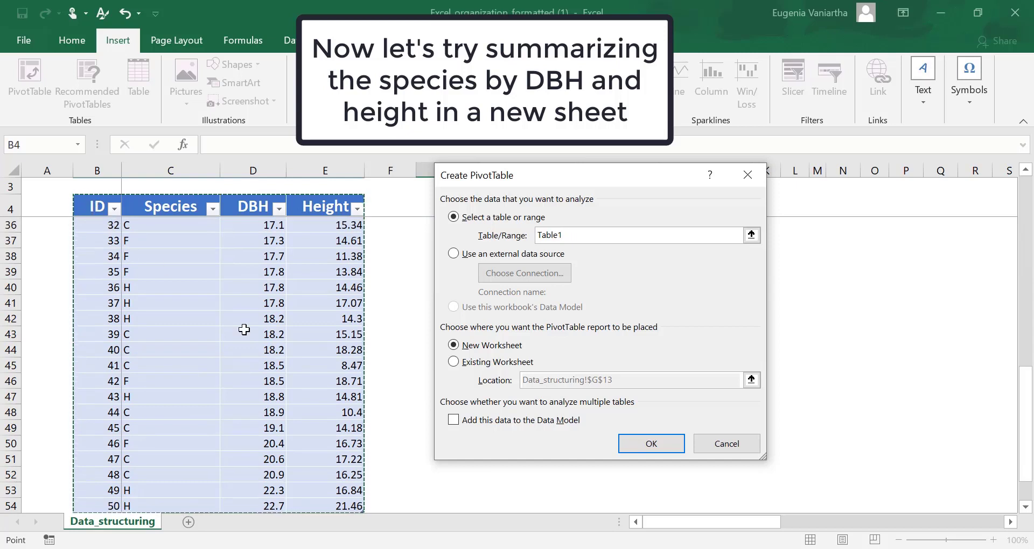
left_click(654, 445)
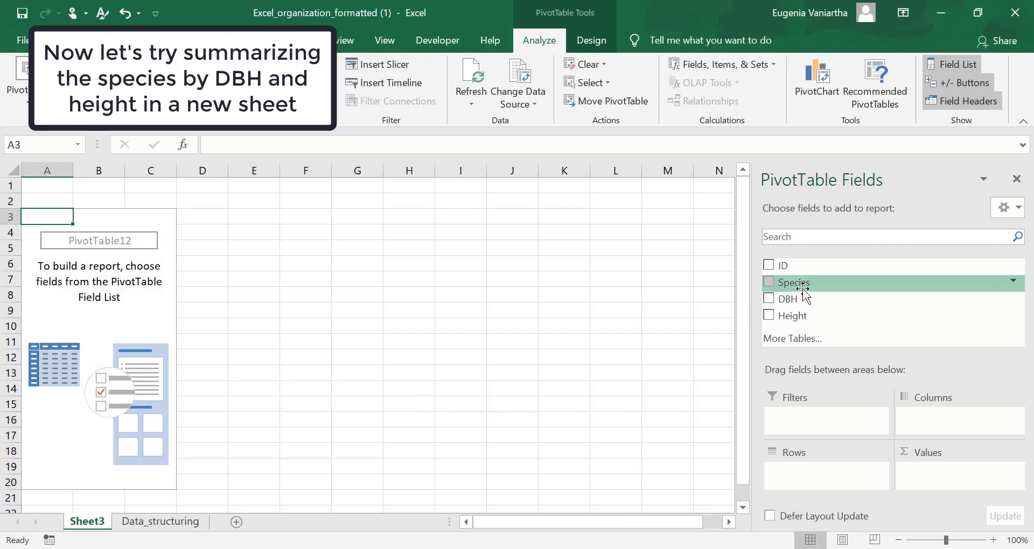
Build the new PivotTable with Species as rows and DBH and Height as values
left_click_drag(802, 289, 818, 469)
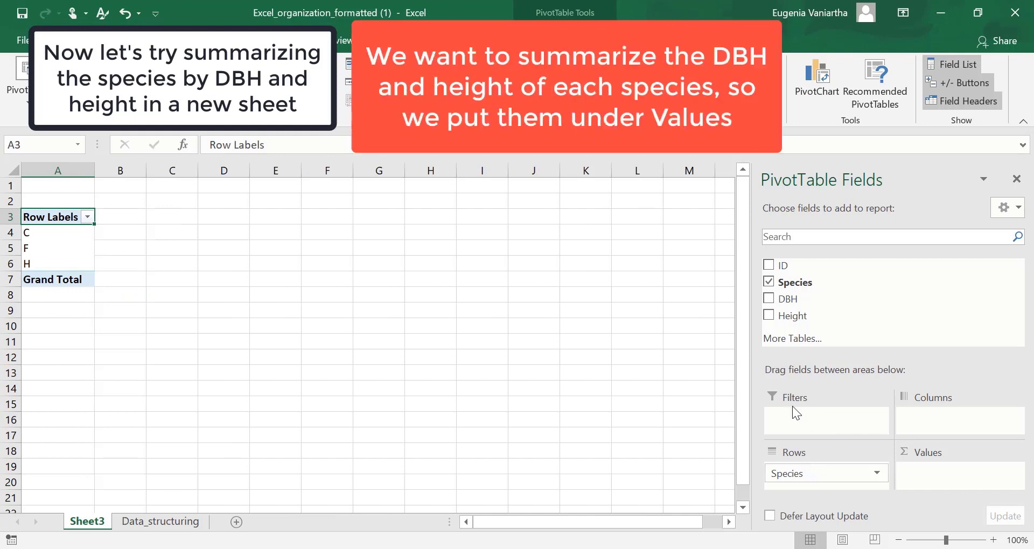
left_click_drag(814, 310, 918, 467)
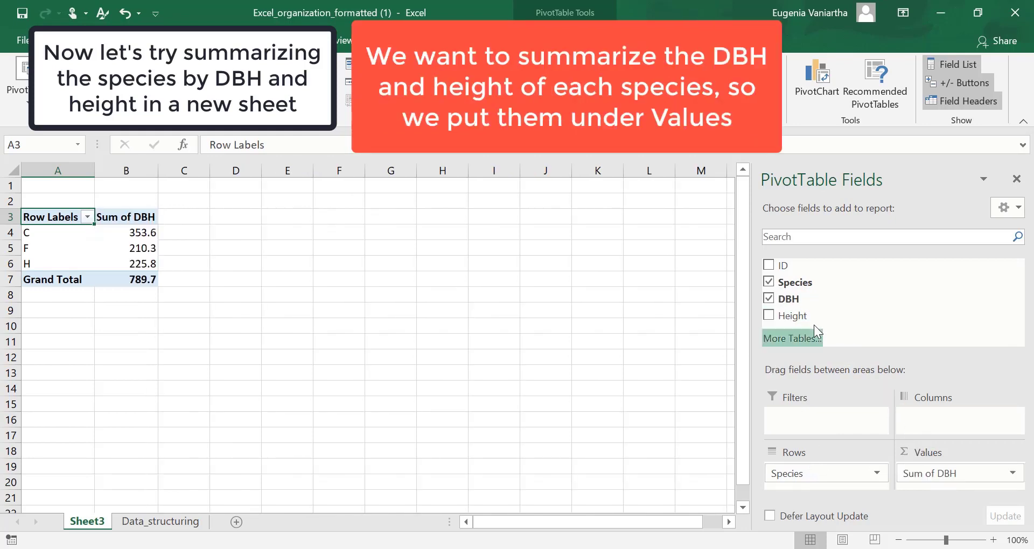
left_click_drag(810, 317, 908, 483)
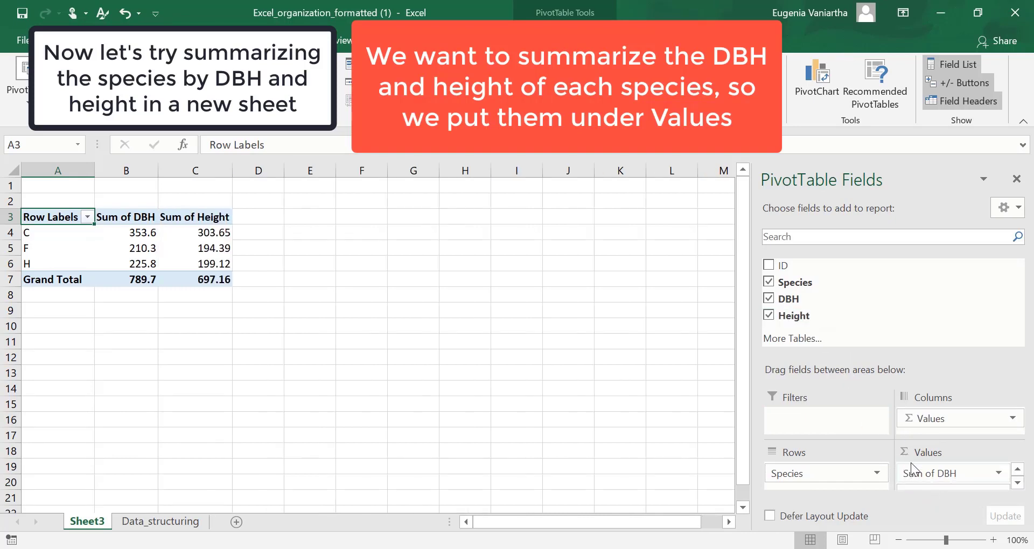
Summarize the DBH value field by Average
scroll(954, 470, "down", 1)
scroll(968, 477, "up", 1)
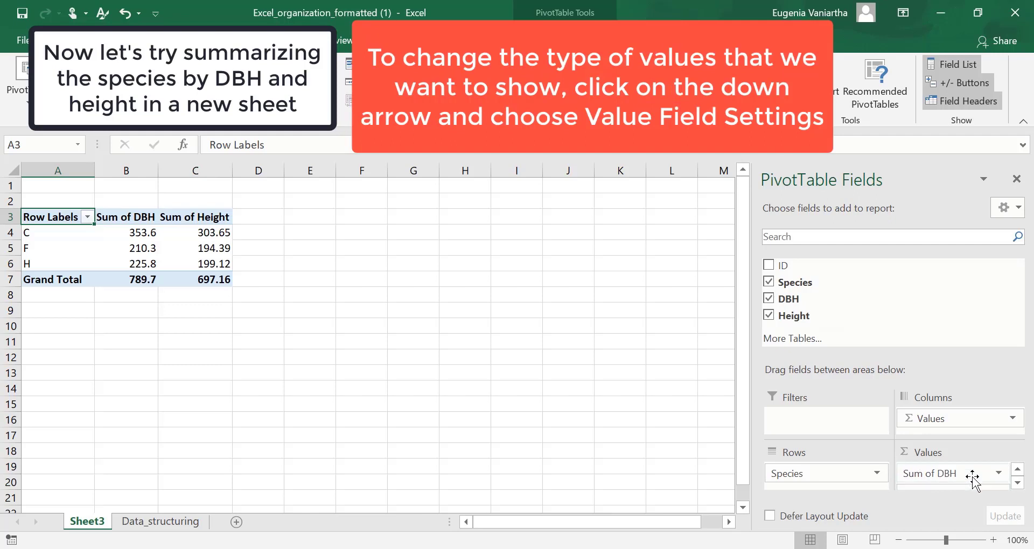
left_click(999, 475)
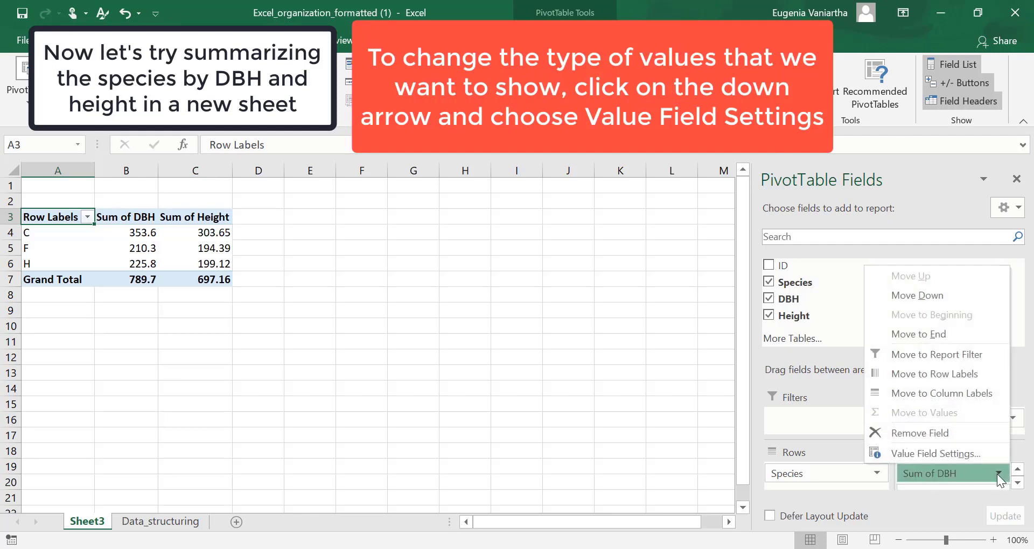
left_click(973, 453)
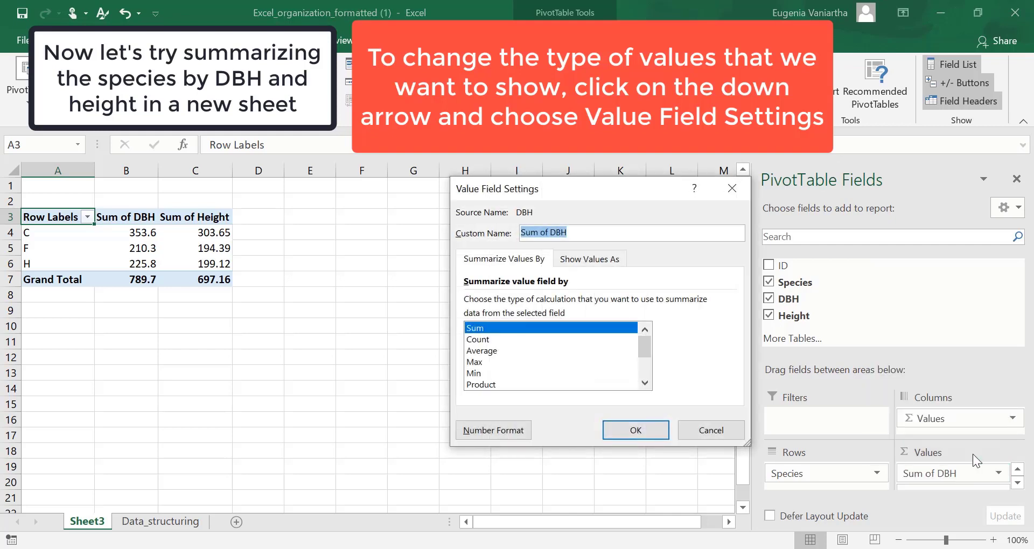
left_click(512, 349)
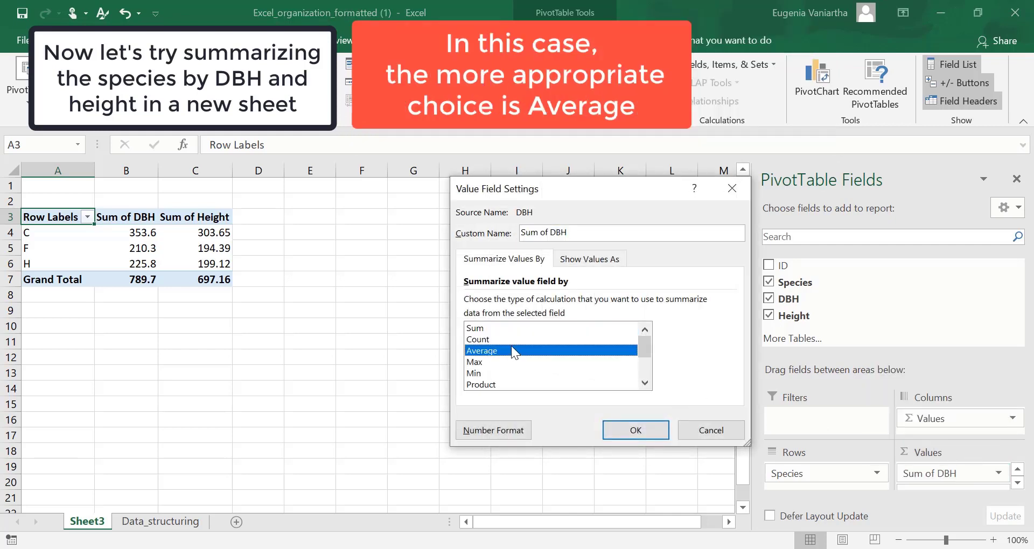
left_click(635, 431)
Change the Height value field's calculation to Average
scroll(953, 491, "down", 1)
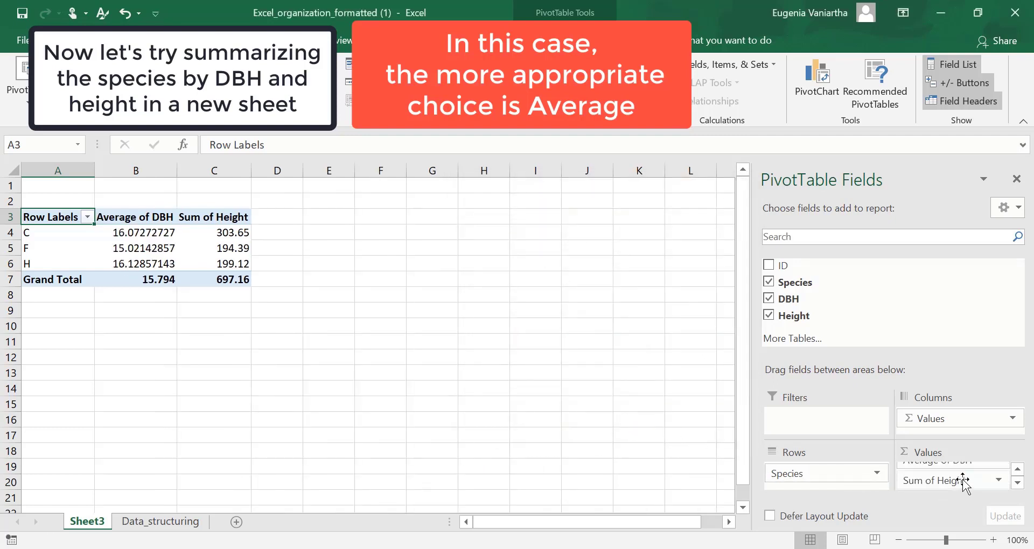
left_click(998, 482)
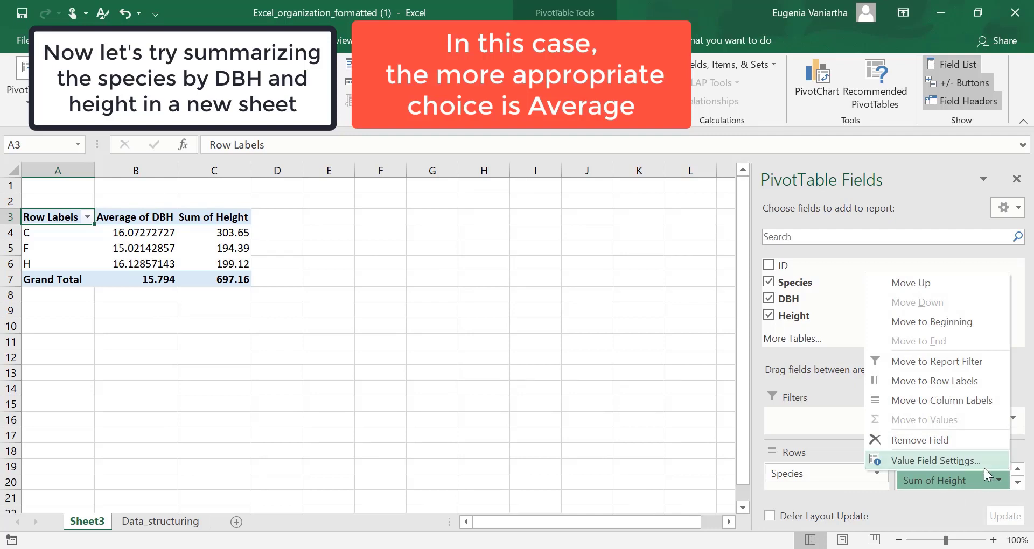
left_click(983, 467)
left_click(500, 351)
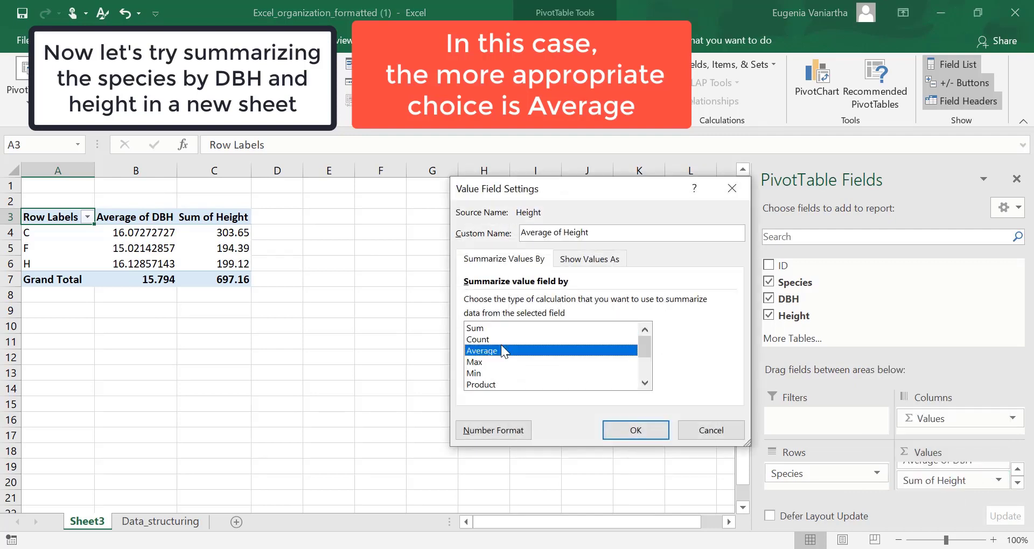
left_click(614, 432)
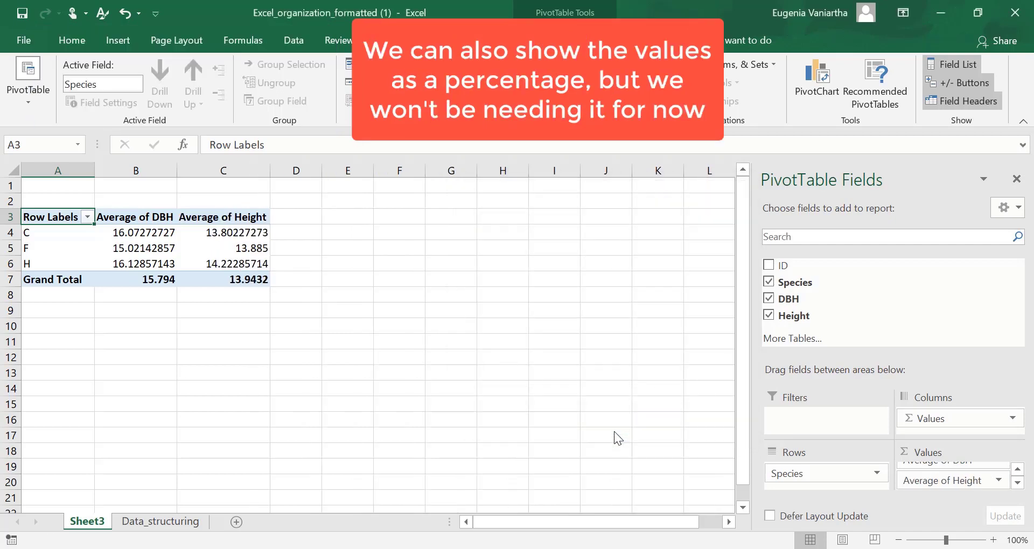
Examine the Show Values As calculation options available for the Average of DBH field, leaving its settings unchanged
scroll(994, 476, "up", 1)
left_click(999, 474)
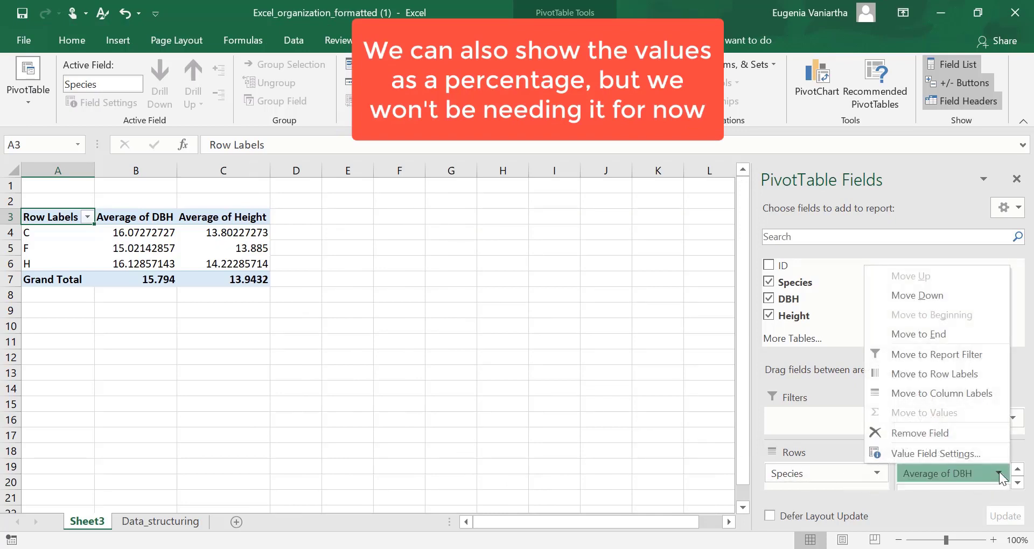
left_click(982, 460)
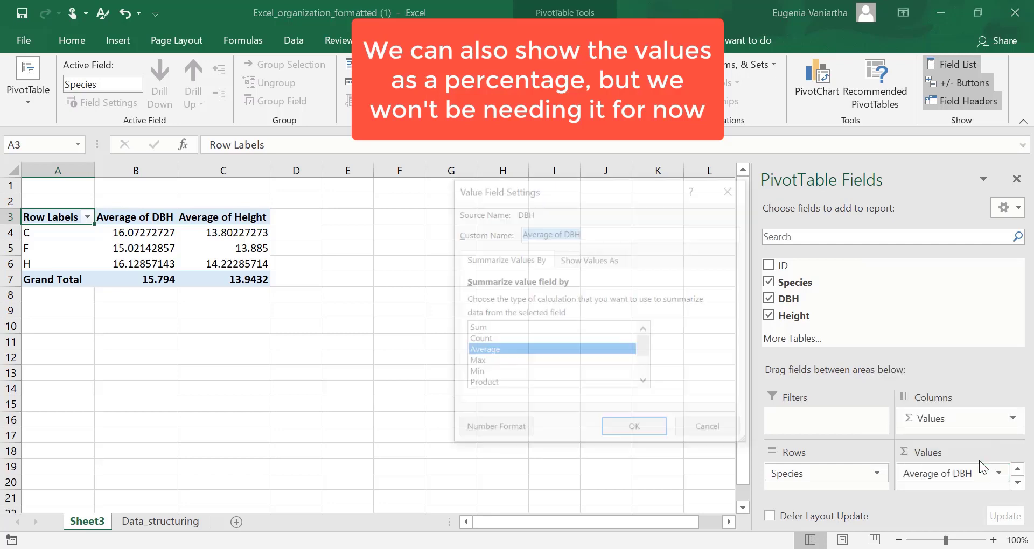
left_click(579, 261)
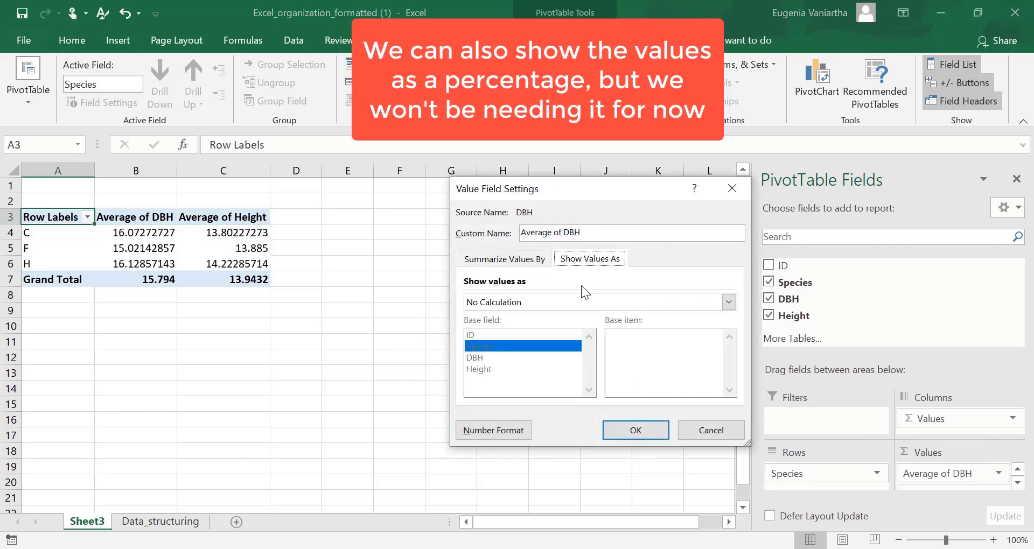
left_click(577, 302)
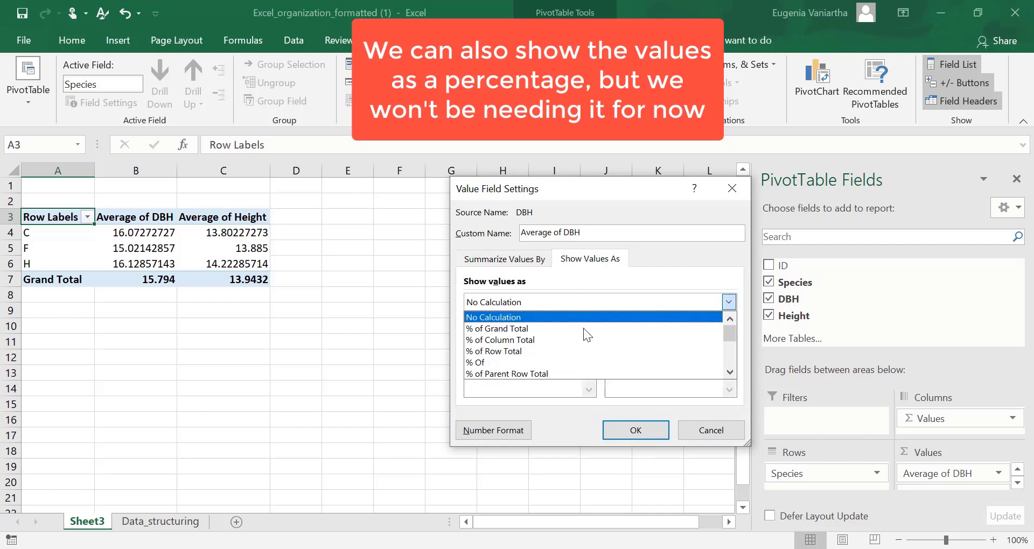
scroll(584, 348, "down", 4)
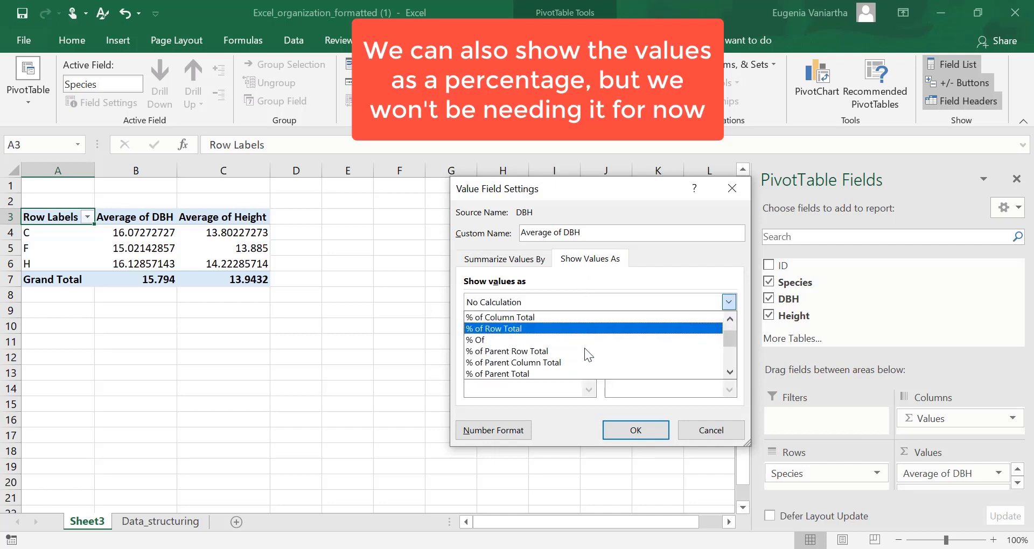
scroll(586, 353, "down", 3)
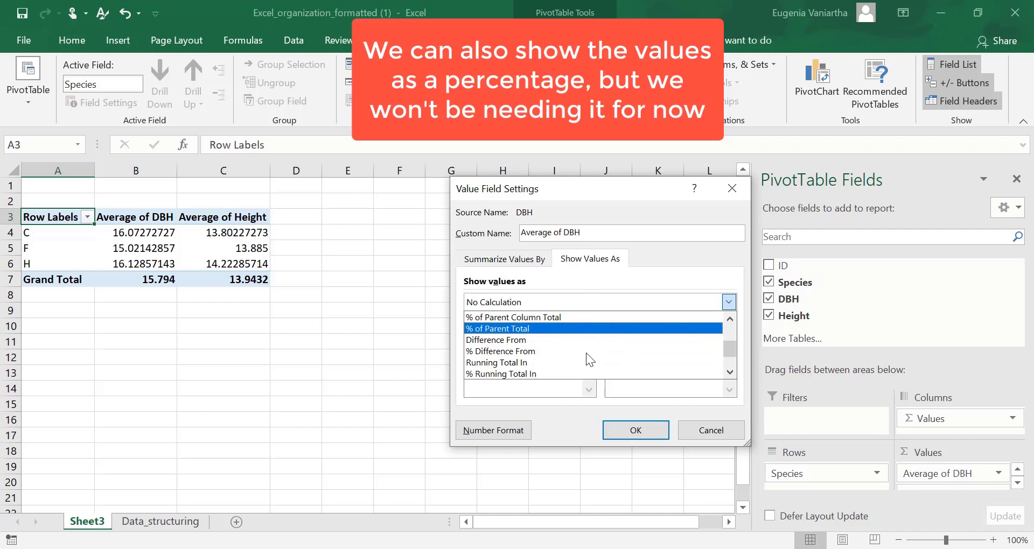
scroll(587, 352, "up", 2)
scroll(587, 353, "up", 5)
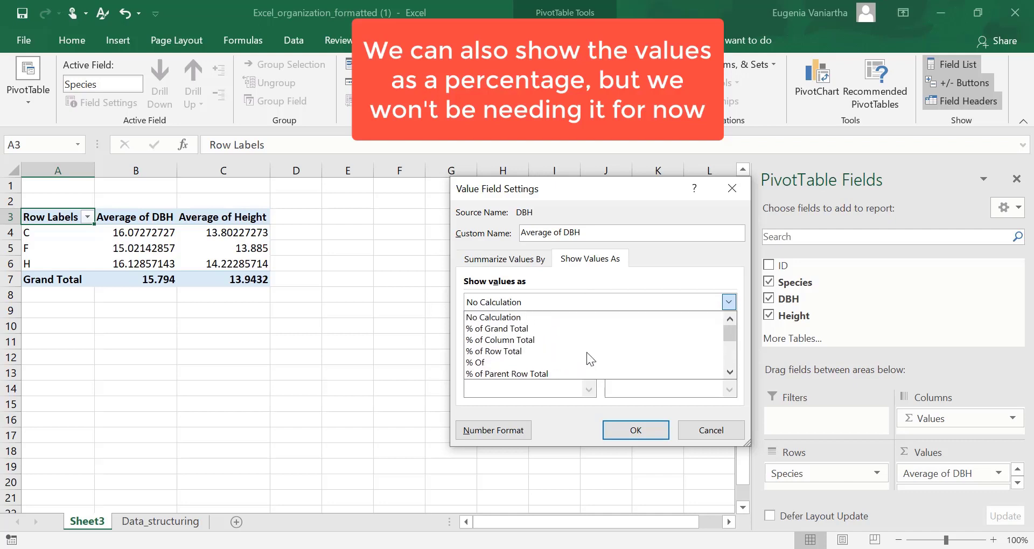
left_click(694, 430)
left_click(694, 429)
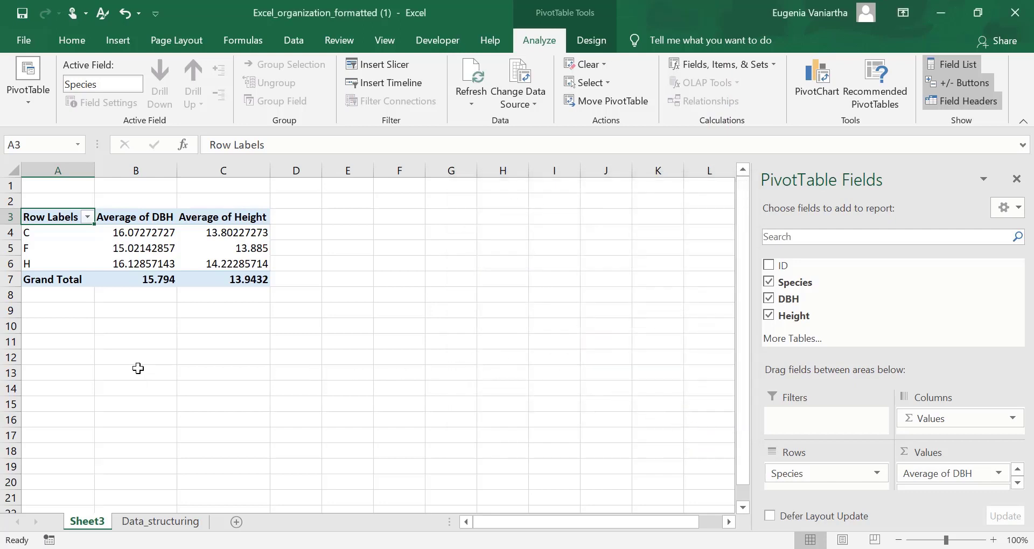
Rename the Row Labels header of the averages PivotTable to Species
left_click(80, 357)
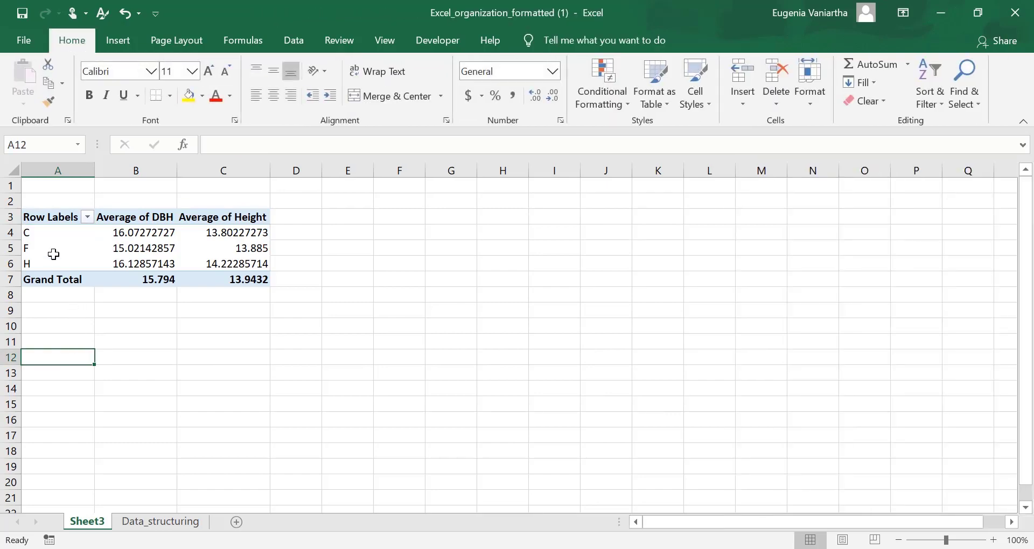
double_click(48, 217)
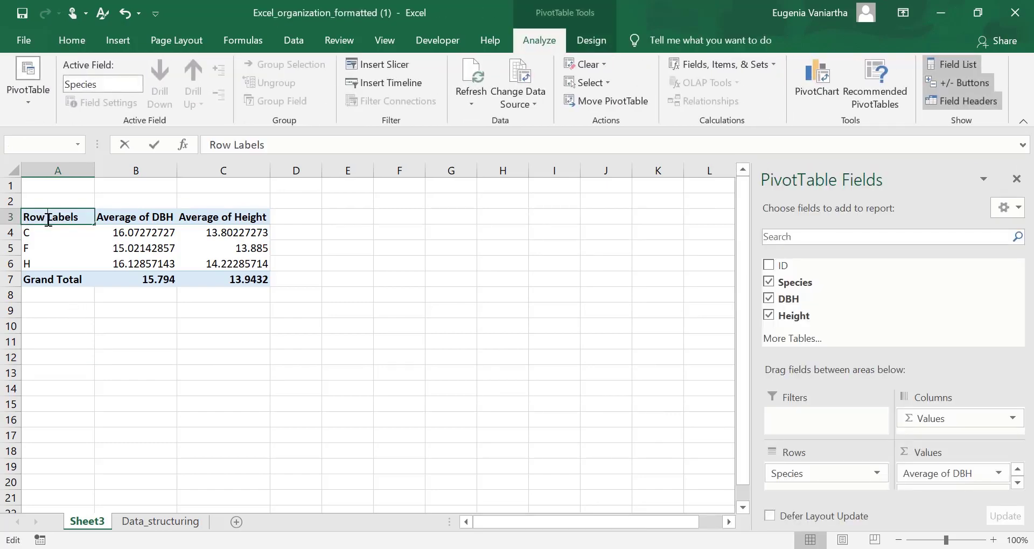
left_click_drag(79, 218, 5, 221)
type("Species")
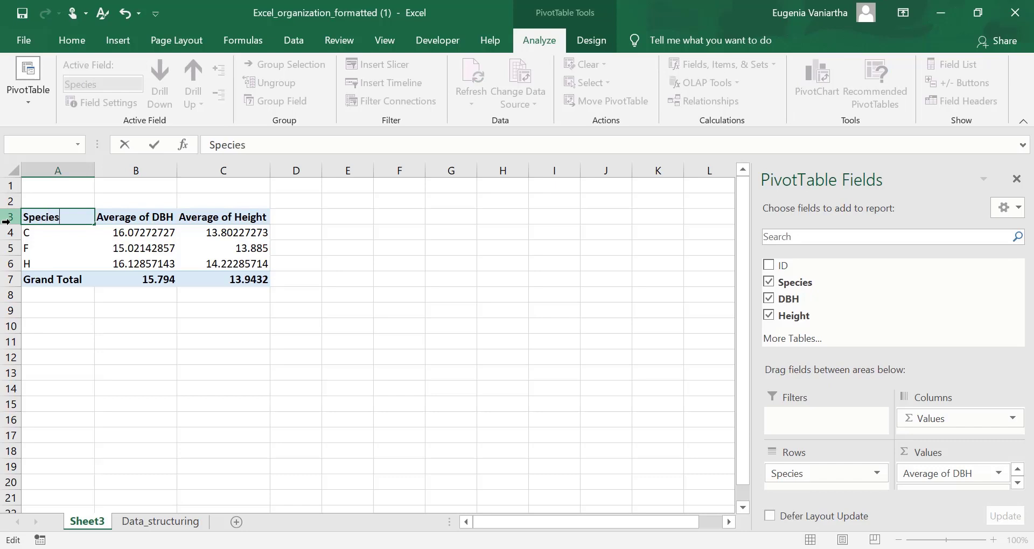
key("Return")
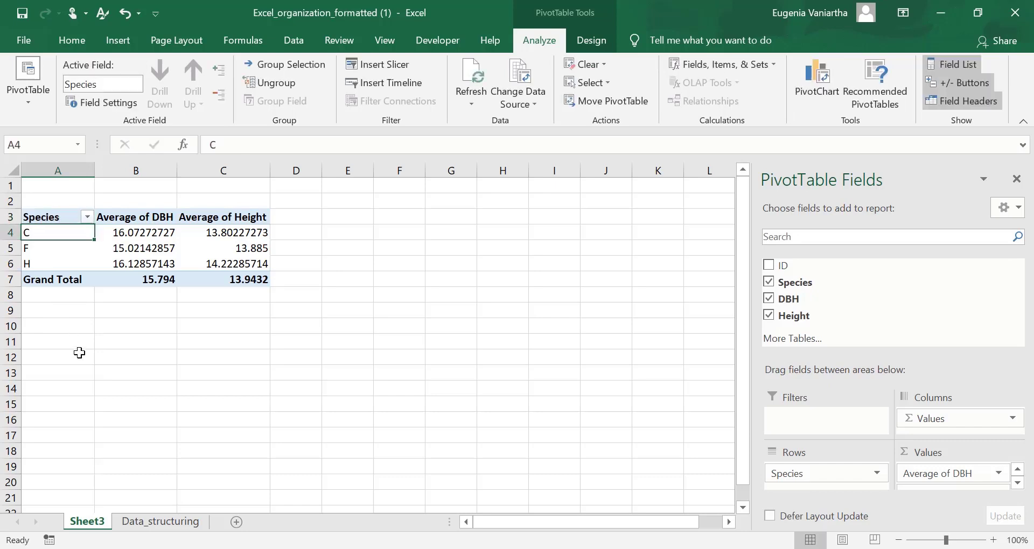
left_click(49, 331)
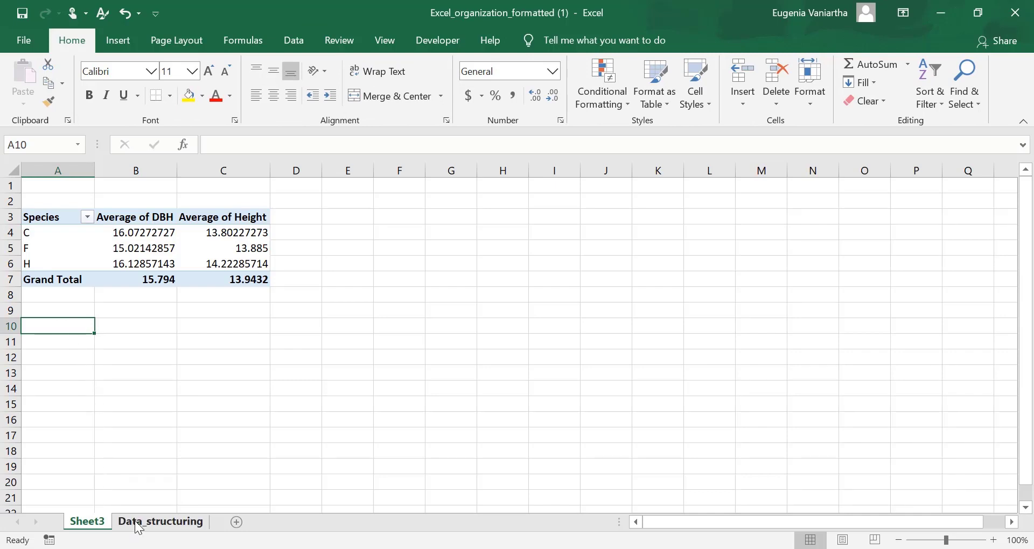
Insert a combined PivotChart and PivotTable from Table1 on the Data_structuring sheet, placed in a new worksheet
left_click(153, 523)
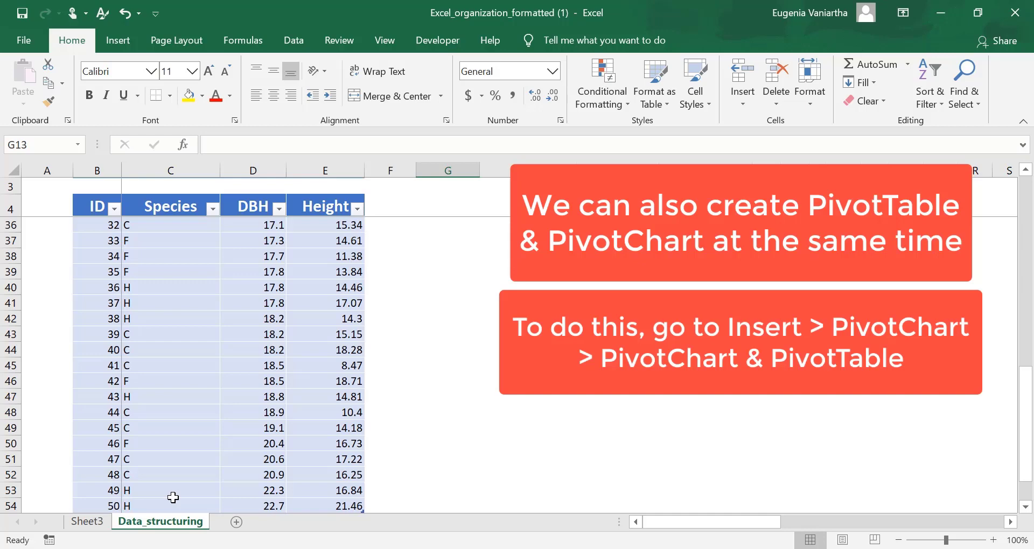
scroll(443, 352, "up", 4)
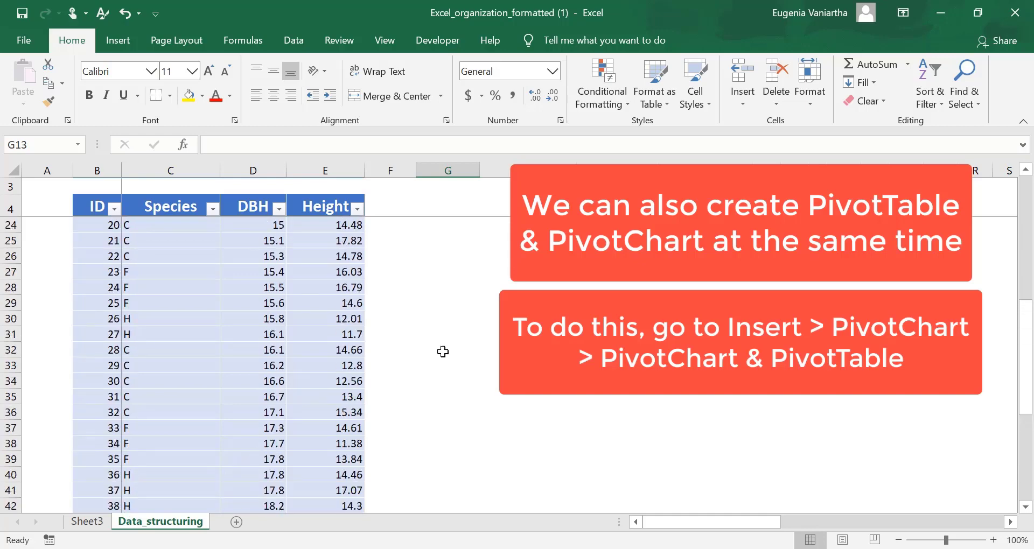
scroll(442, 352, "up", 6)
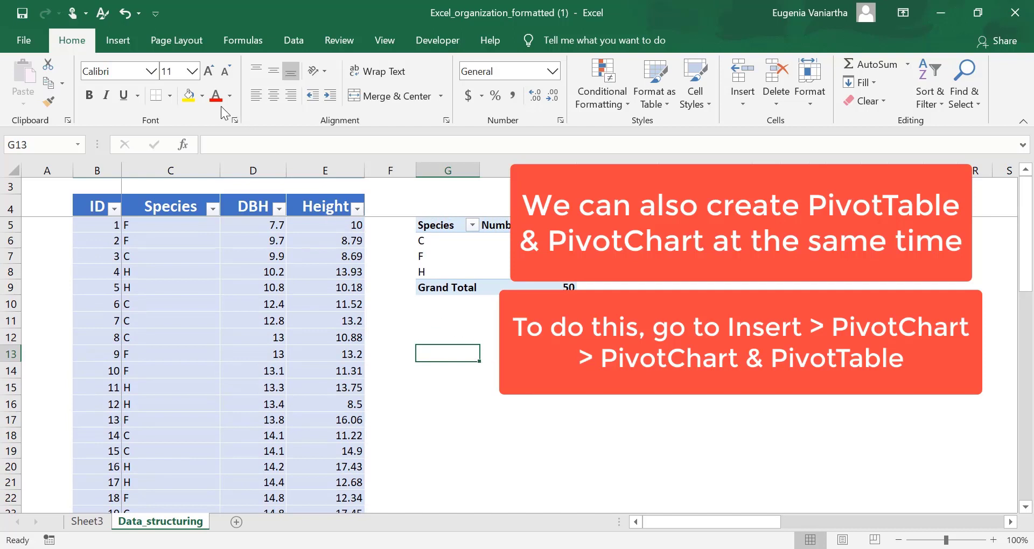
left_click(124, 41)
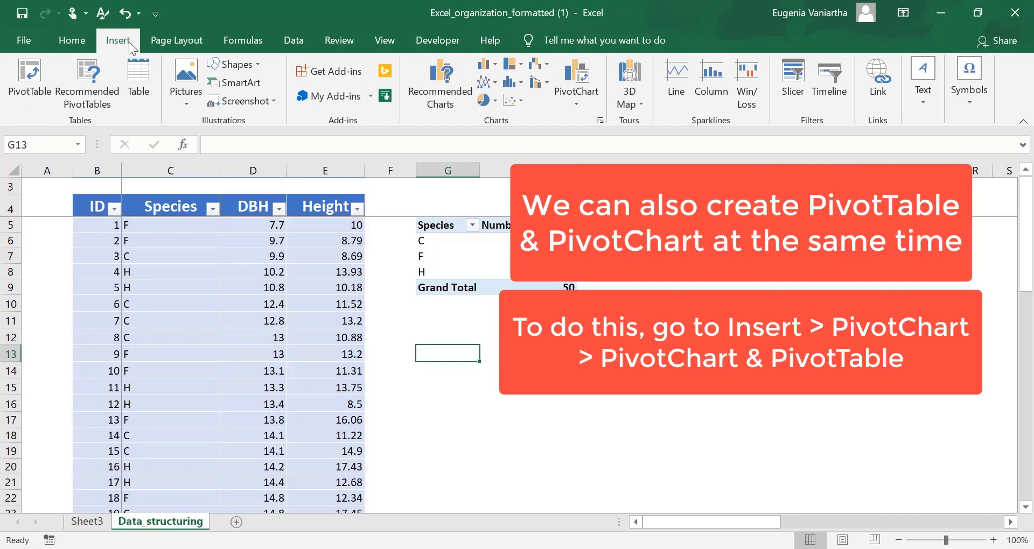
left_click(574, 103)
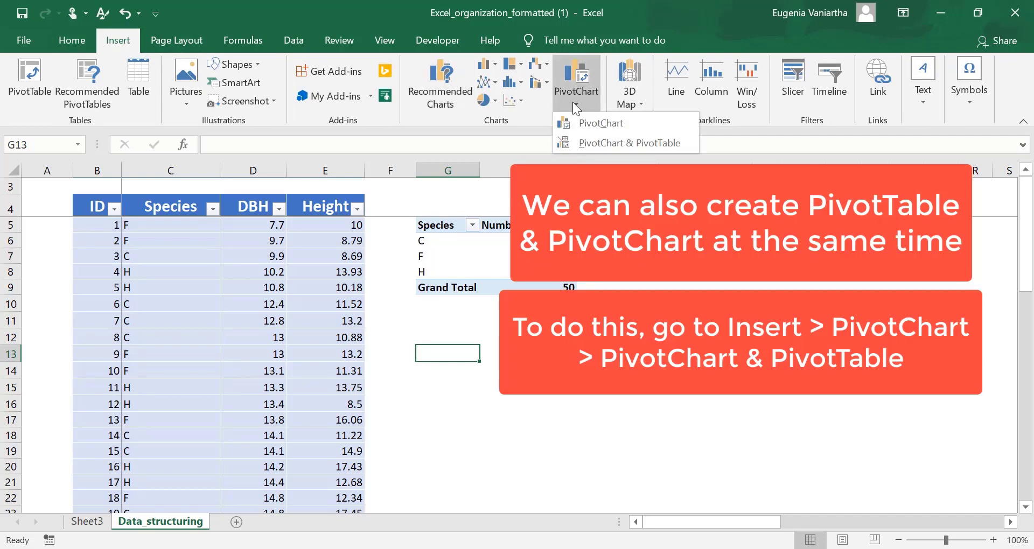
left_click(582, 144)
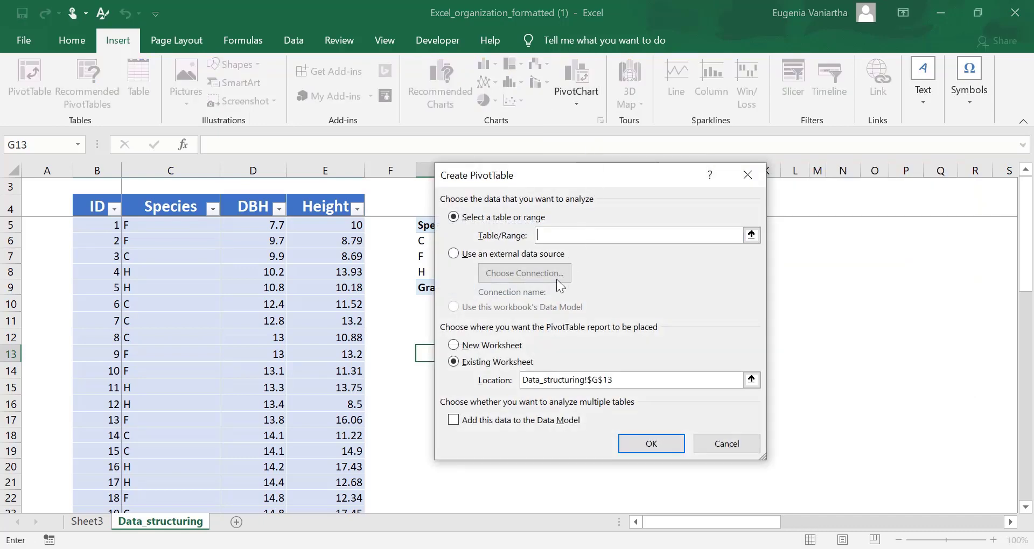
left_click(496, 348)
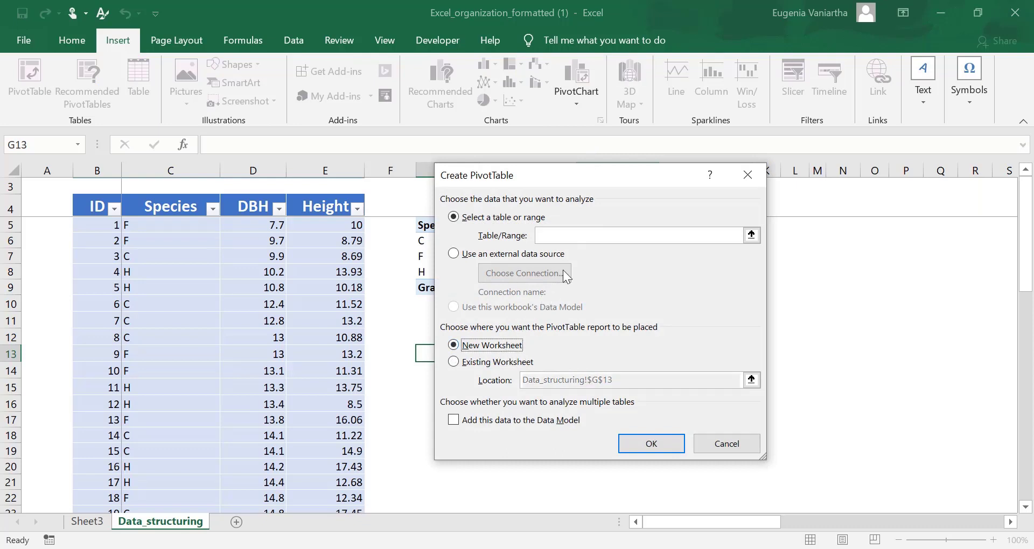
left_click(552, 239)
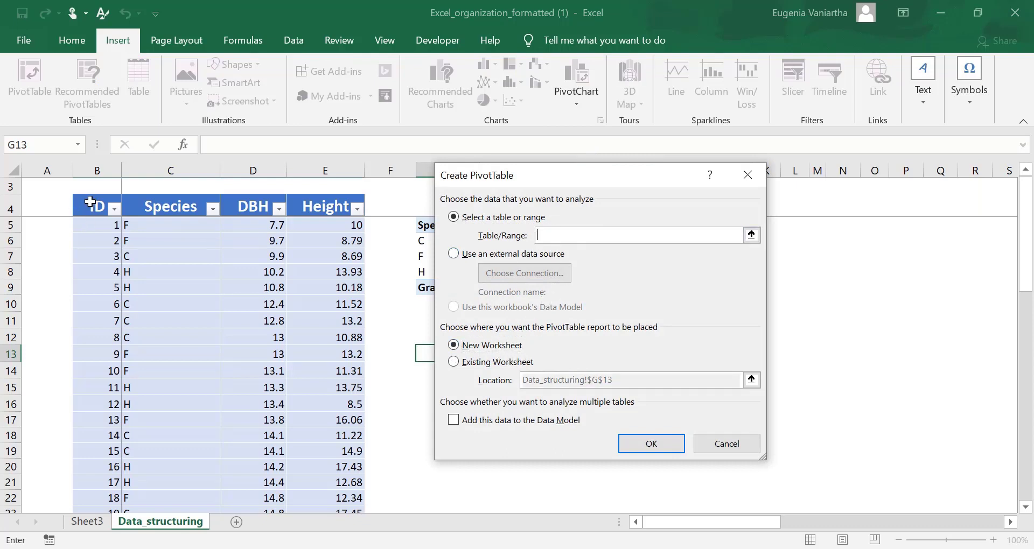
left_click(90, 202)
key("ctrl+shift+End")
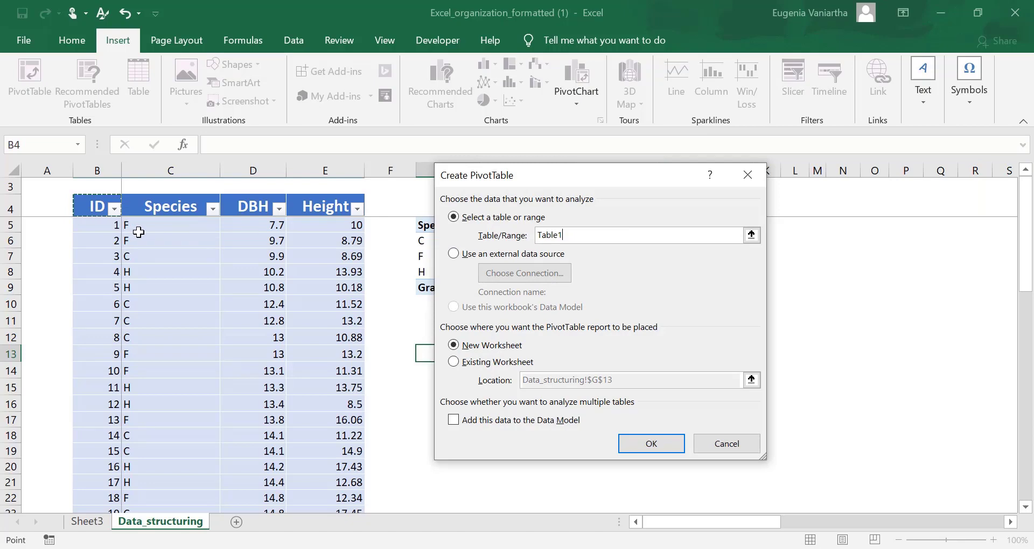
left_click(633, 442)
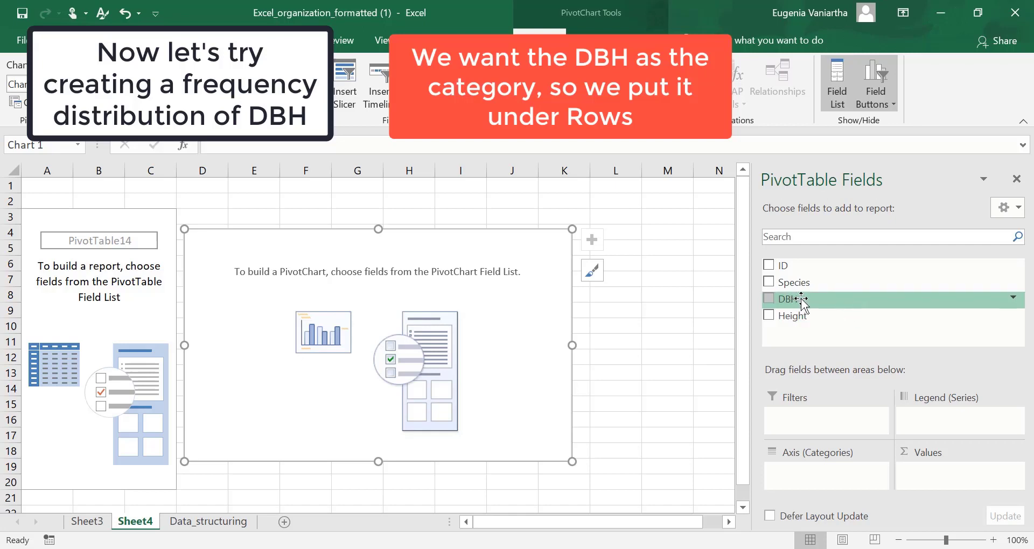
Use DBH as both the axis category and the value field of the new PivotChart, summarizing the values by Count
left_click_drag(801, 300, 814, 477)
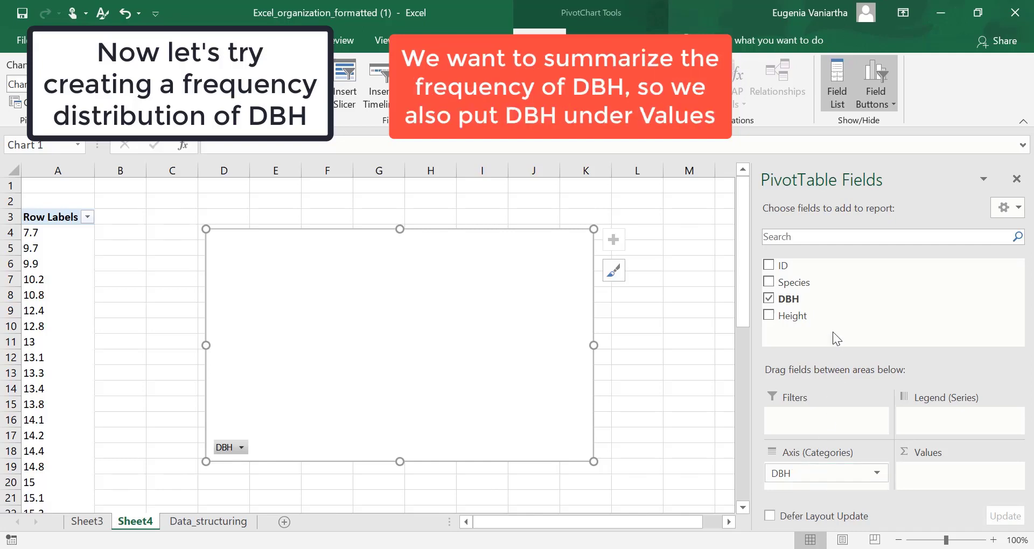
left_click_drag(829, 304, 942, 485)
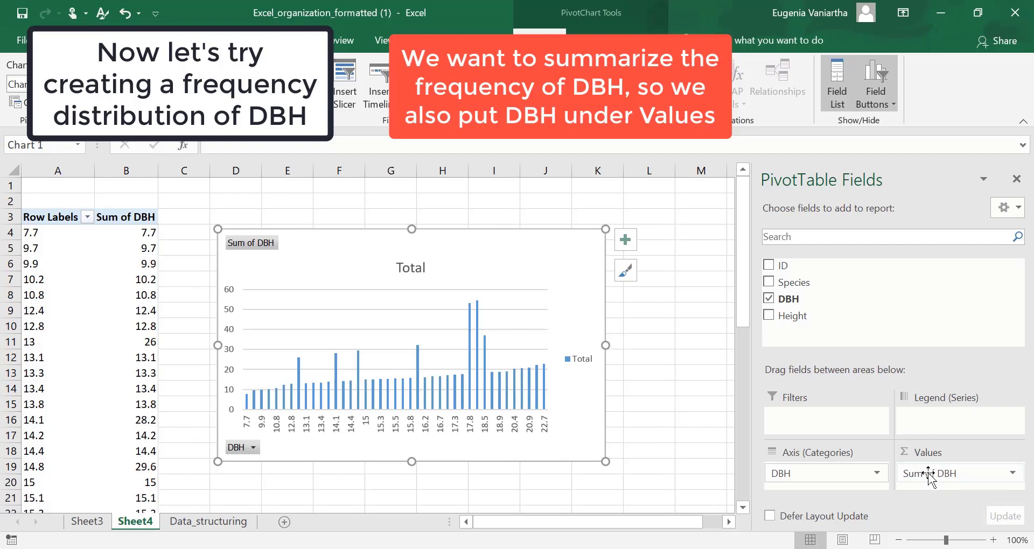
left_click(1015, 477)
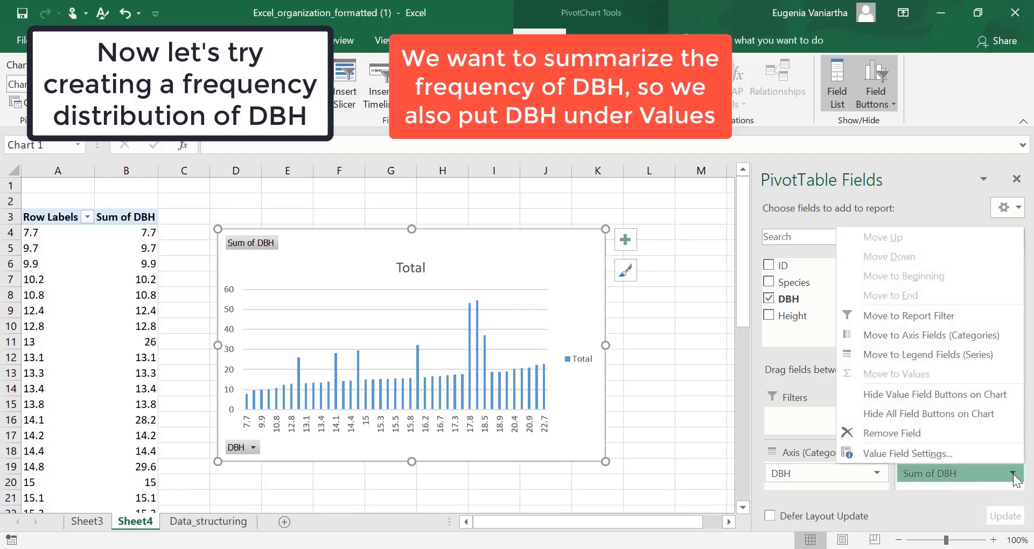
left_click(934, 453)
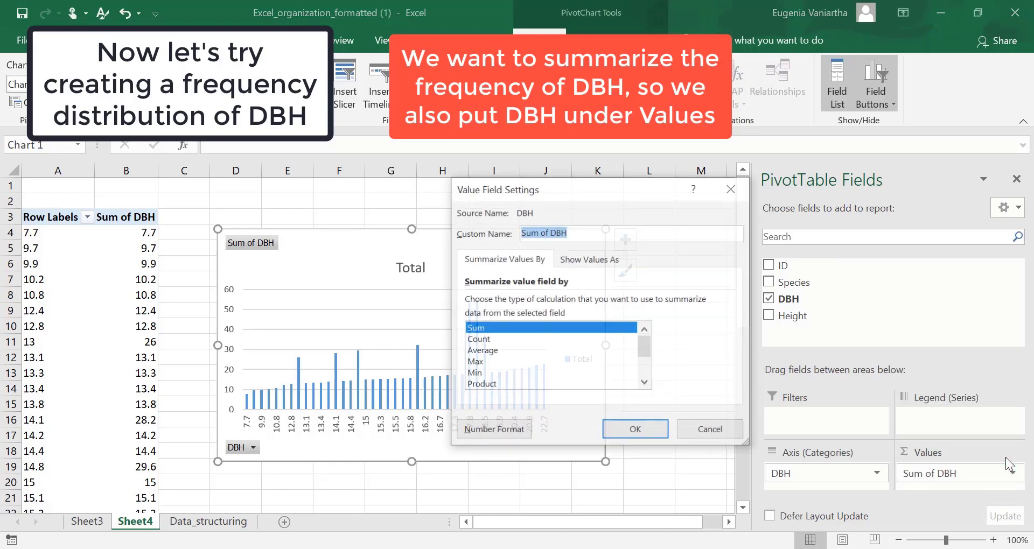
left_click(512, 340)
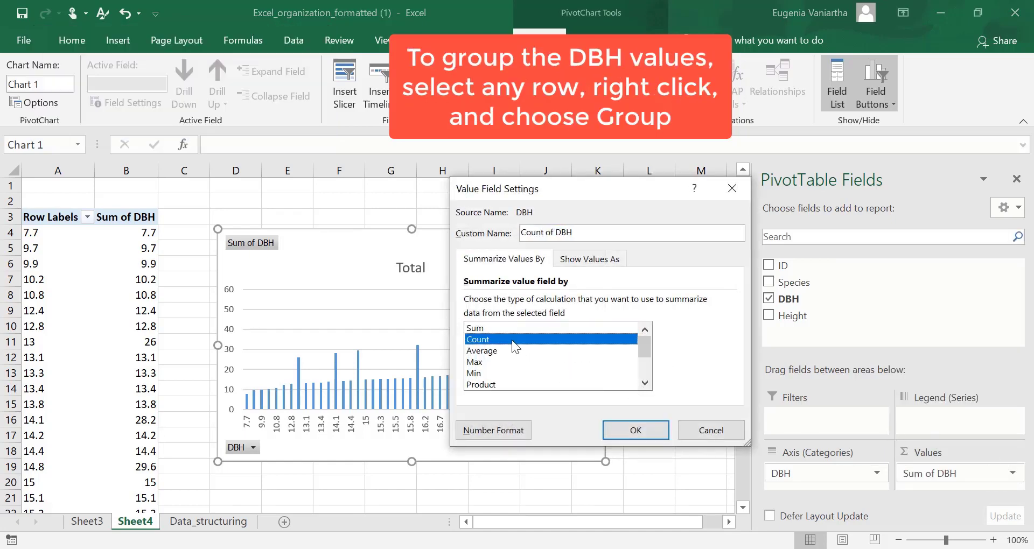
left_click(653, 433)
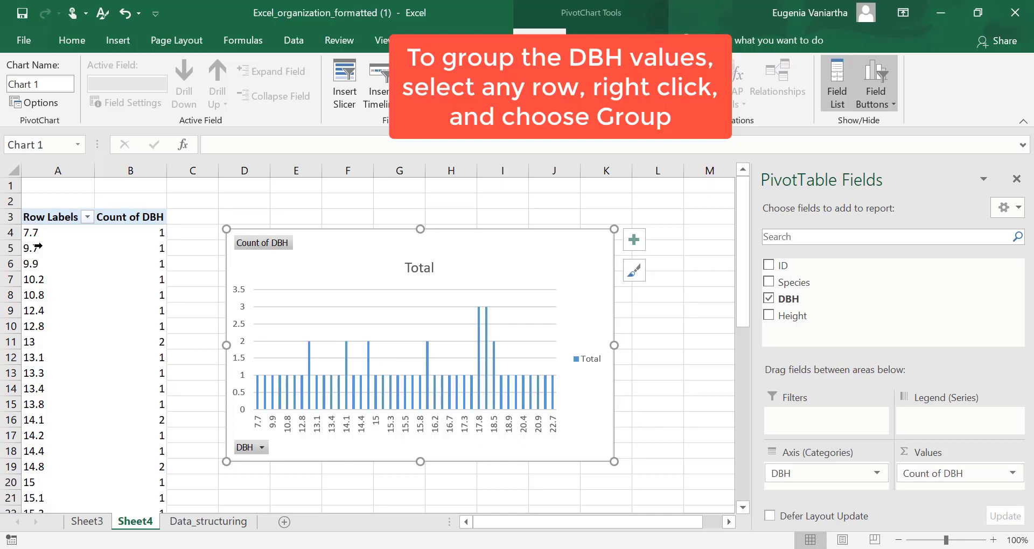
Group the DBH row labels into intervals of 5, starting at 5 and ending at 25
left_click(32, 232)
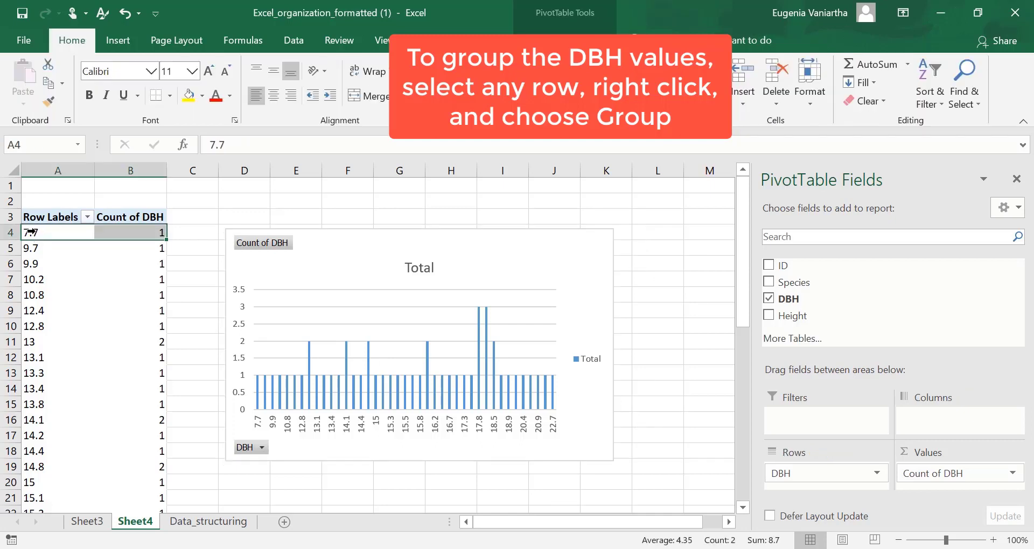
right_click(31, 232)
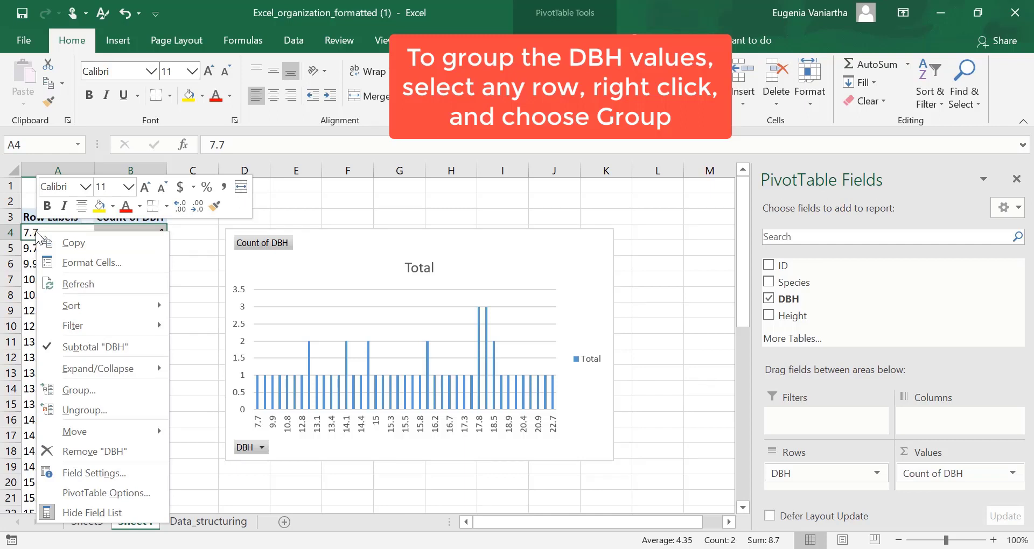
left_click(118, 391)
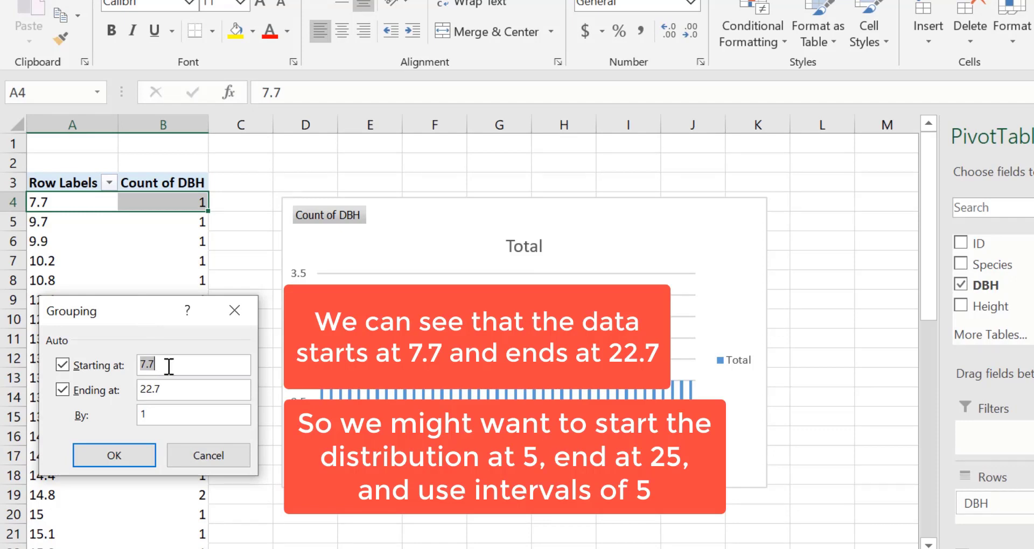
type("5")
left_click_drag(171, 384, 118, 386)
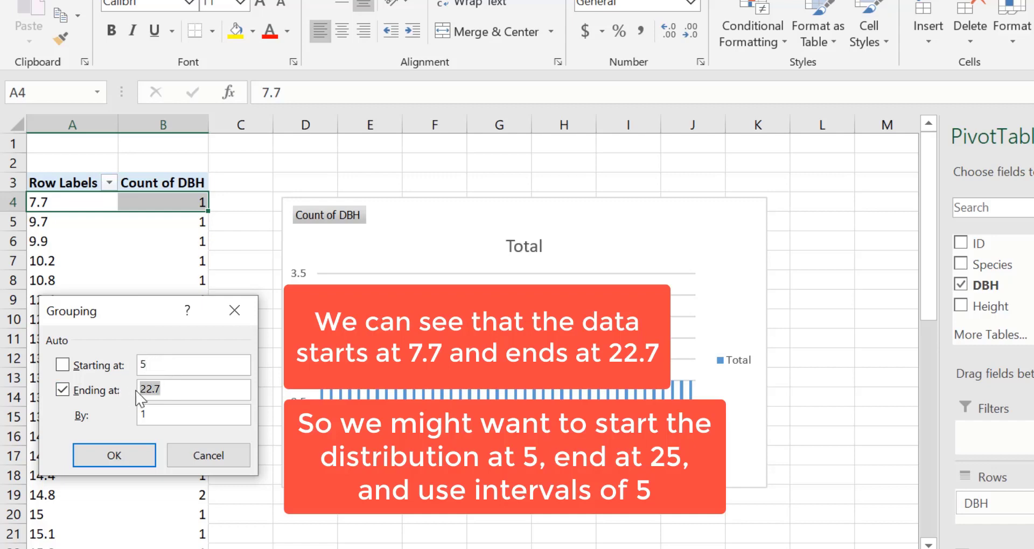
type("25")
double_click(156, 415)
type("5")
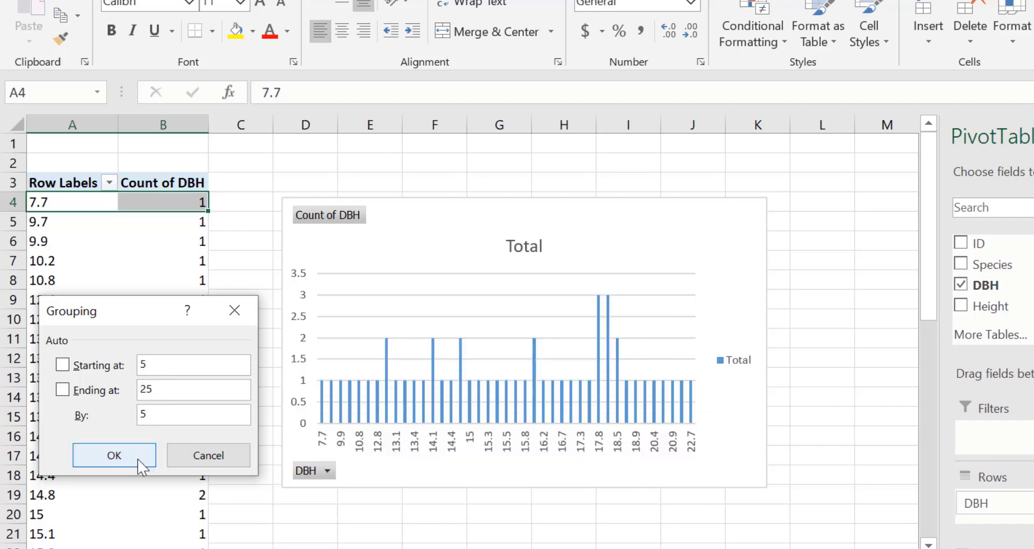
left_click(141, 466)
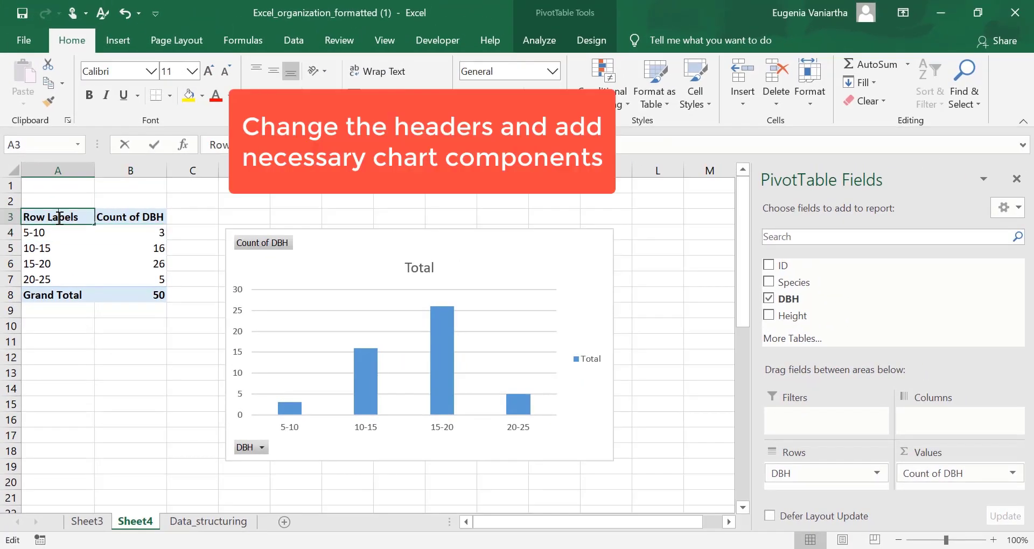
Rename the PivotTable headers to DBH group for the row labels and Frequency for the count column
double_click(82, 208)
left_click_drag(76, 217, 13, 218)
type("DBH")
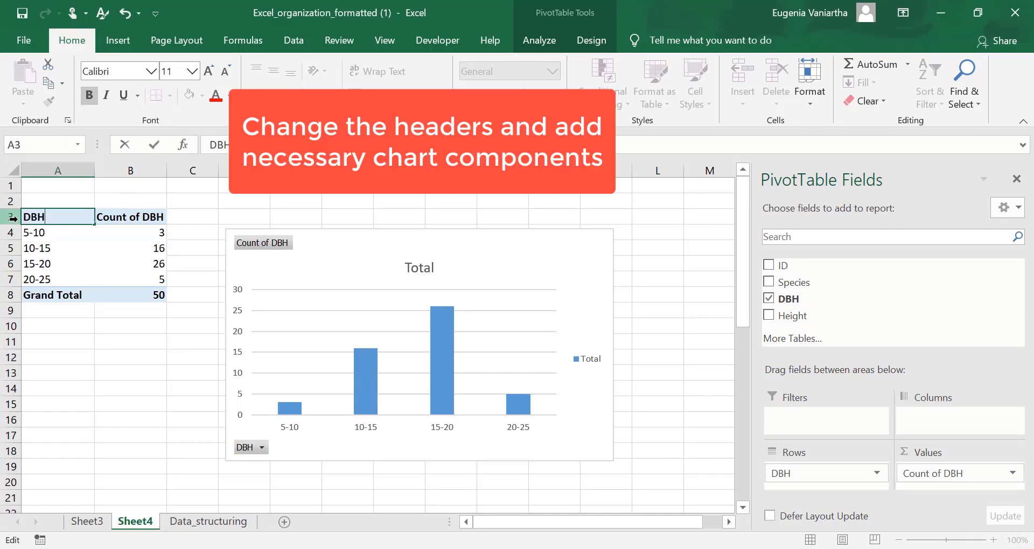
type(" group")
key("Return")
left_click(122, 218)
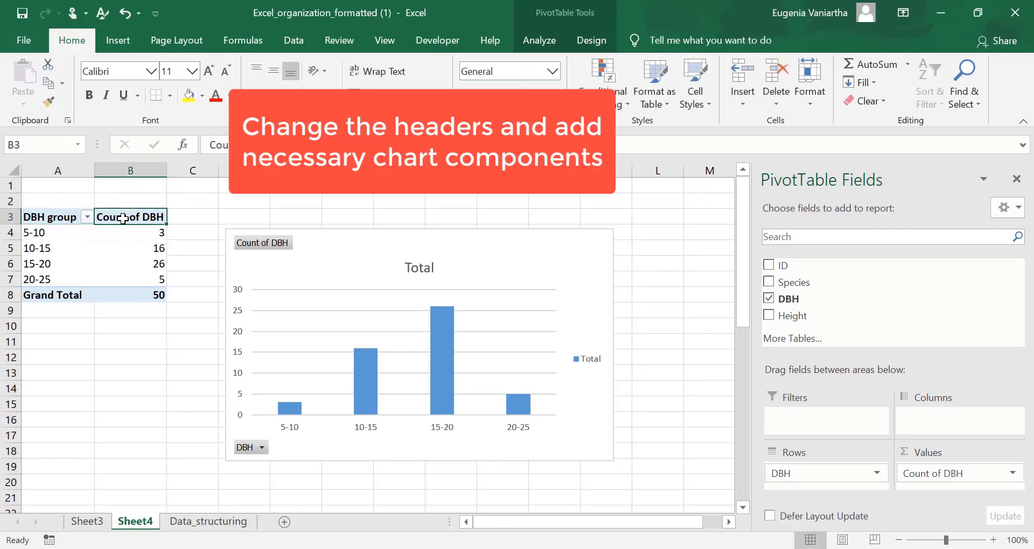
type("Frequency")
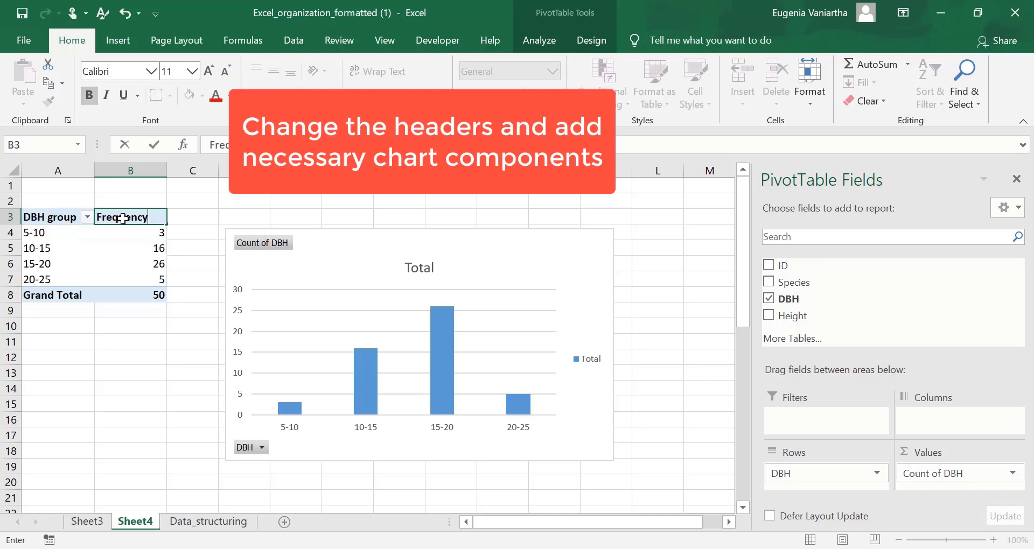
Add axis titles to the PivotChart and set the horizontal axis title to DBH group
left_click(592, 339)
left_click(634, 240)
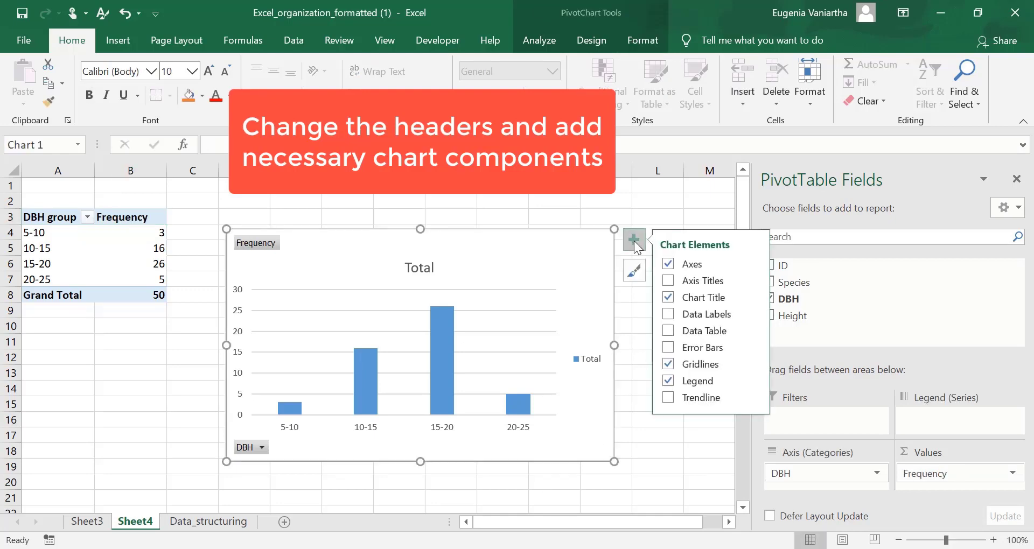
left_click(668, 280)
triple_click(426, 420)
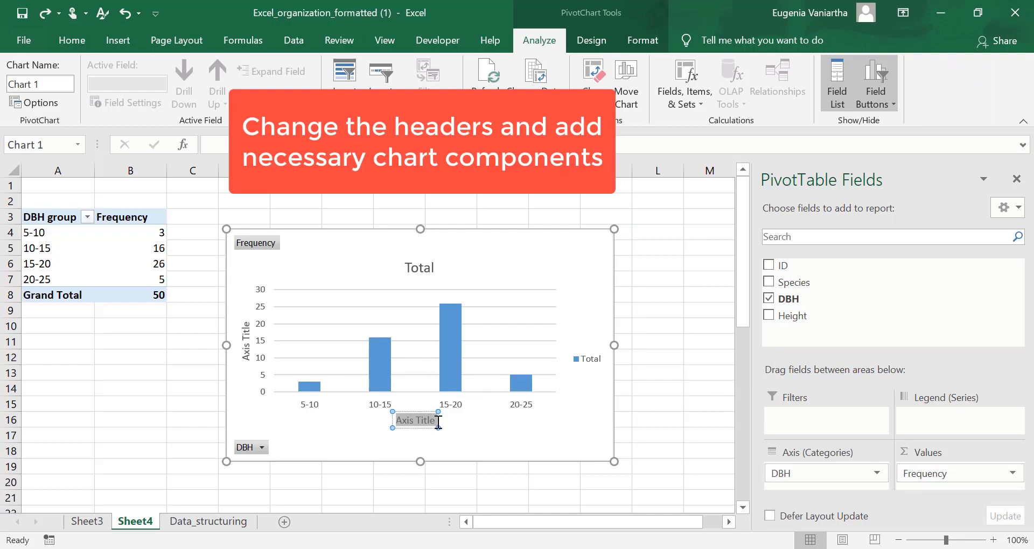
type("DBH group")
left_click(460, 430)
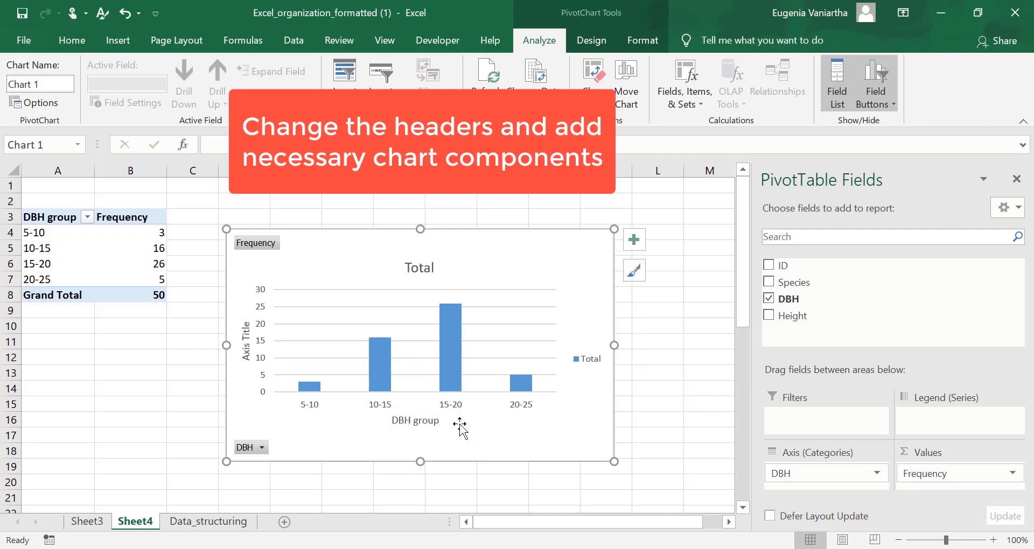
Set the vertical axis title of the PivotChart to Frequency
left_click(239, 339)
triple_click(241, 337)
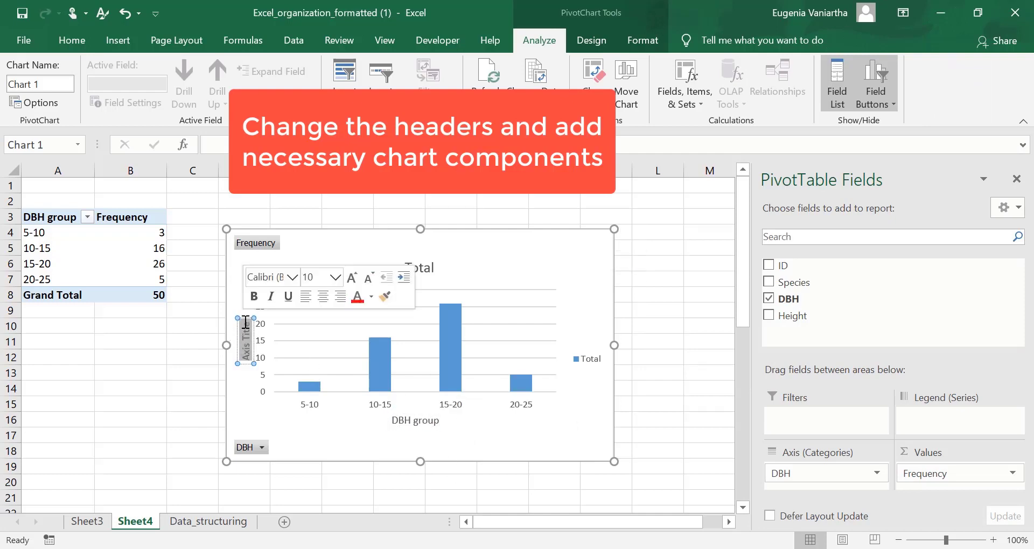
key("BackSpace")
type("Frequency")
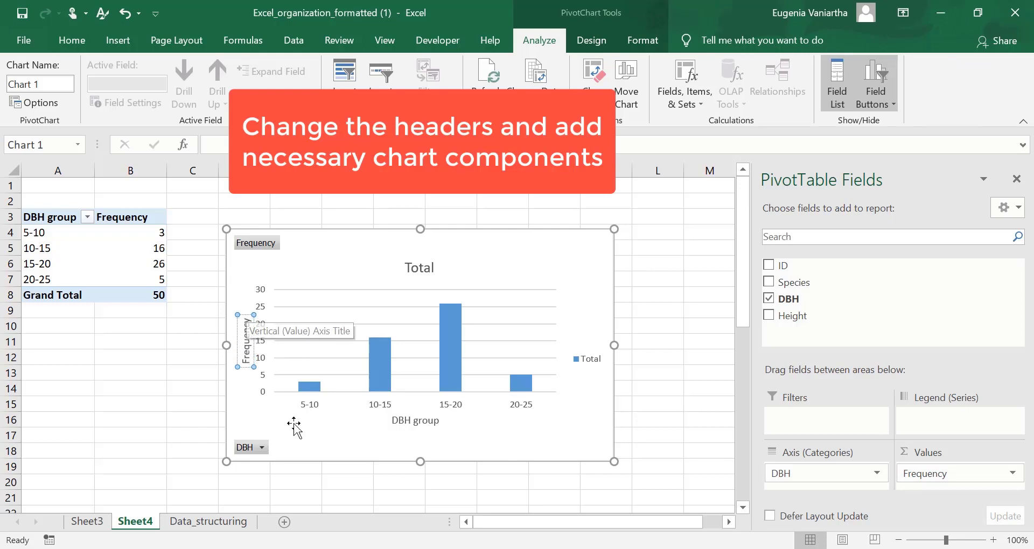
left_click(314, 445)
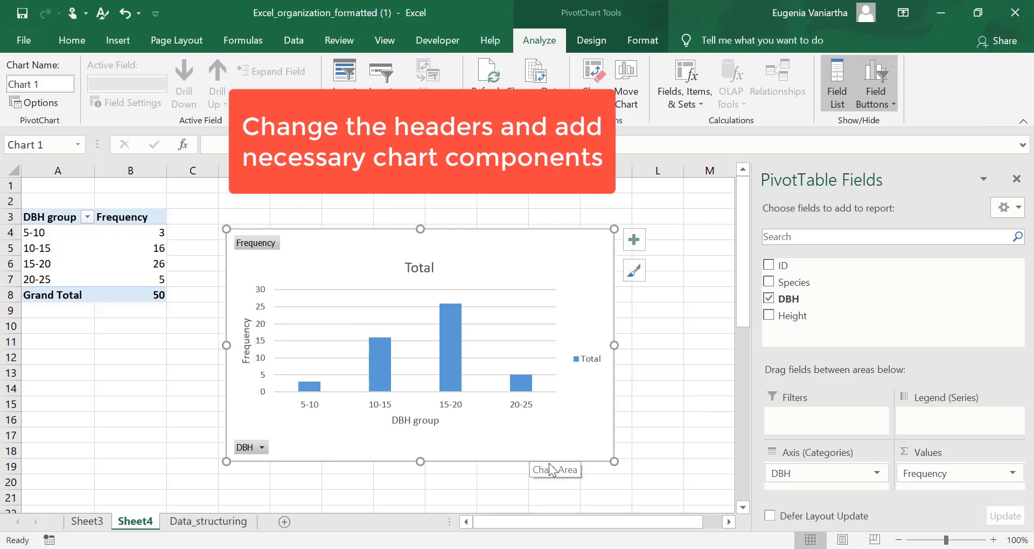
Change the PivotChart's title to Distribution of DBH
left_click(417, 266)
double_click(417, 266)
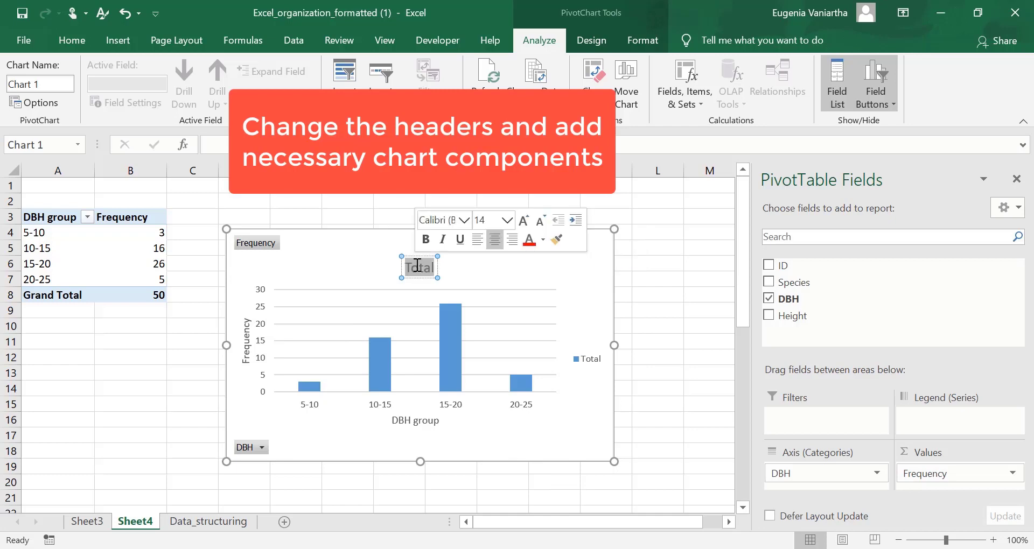
type("Distribution")
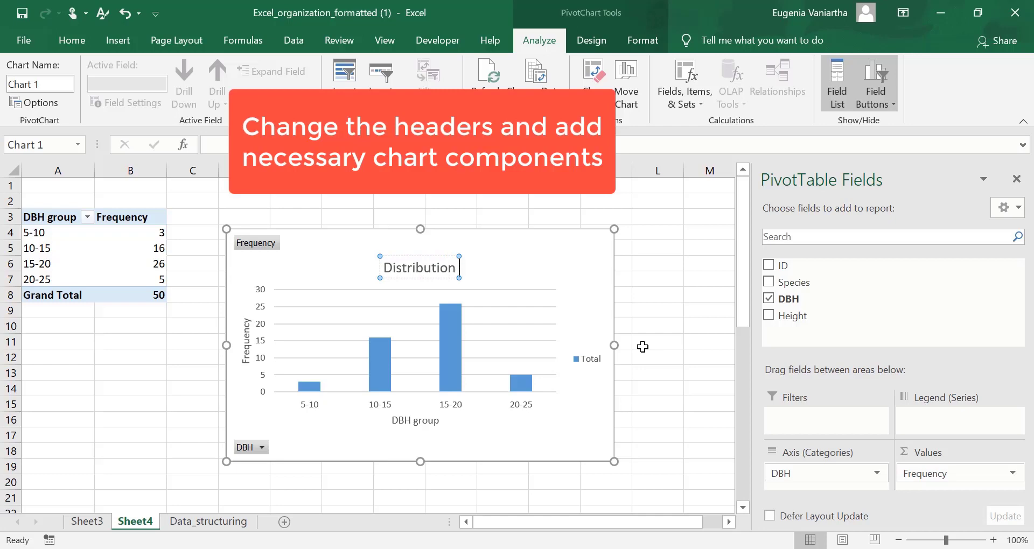
type(" of DBH")
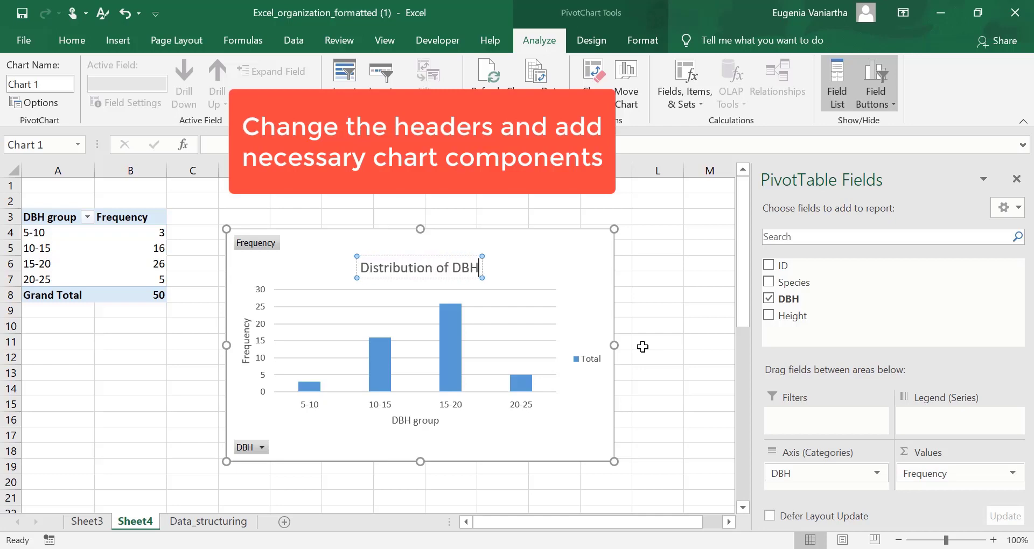
left_click(668, 374)
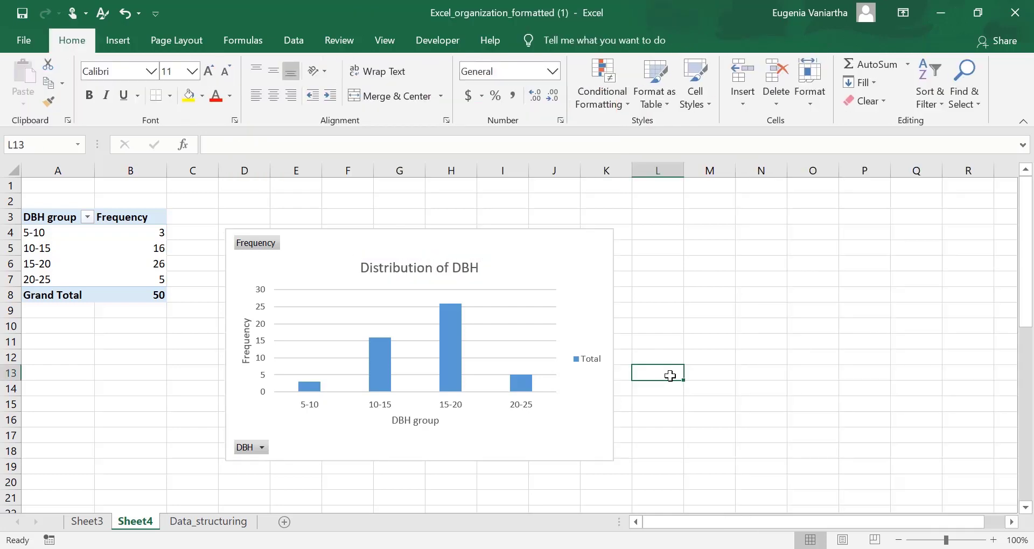
Browse the available chart styles for the DBH distribution PivotChart
left_click(603, 400)
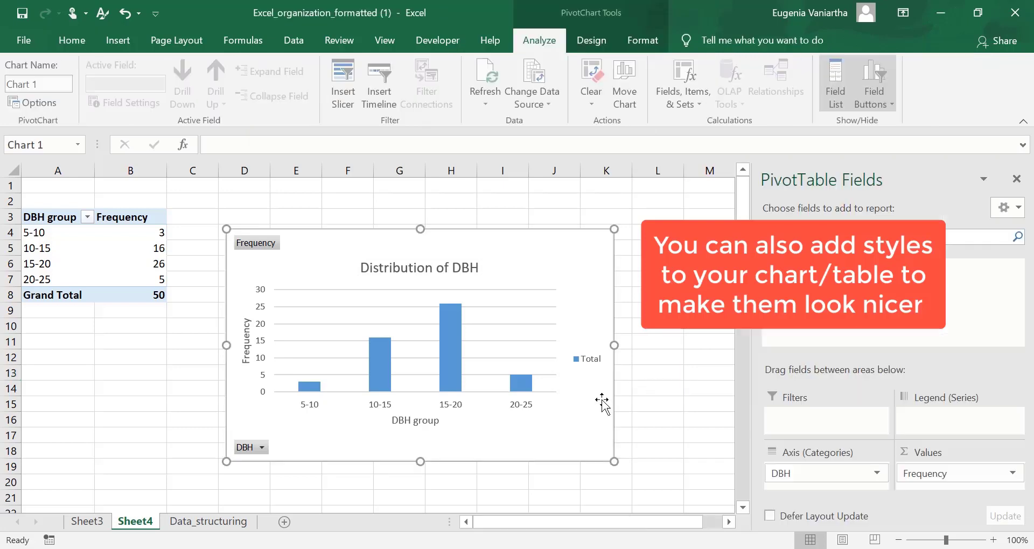
left_click(576, 43)
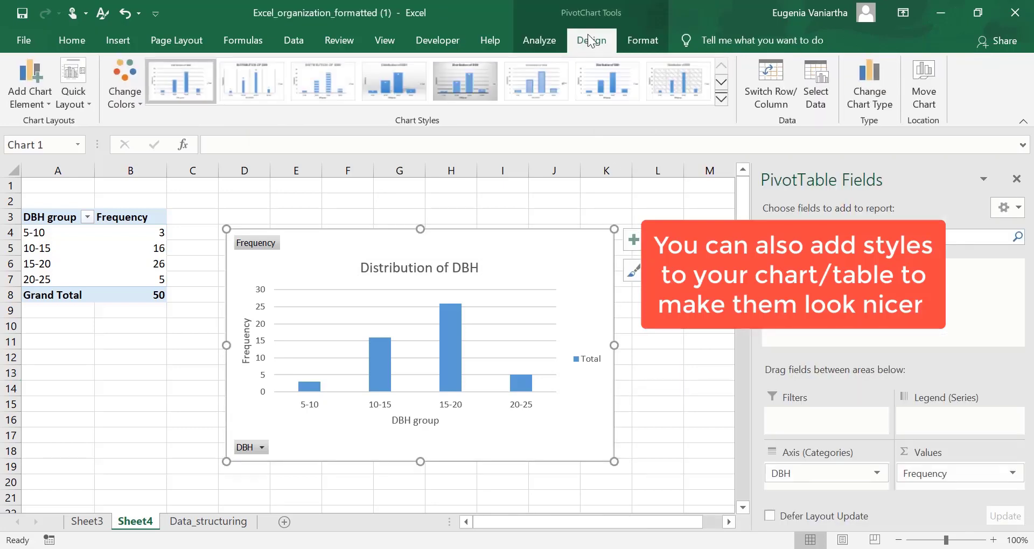
left_click(721, 82)
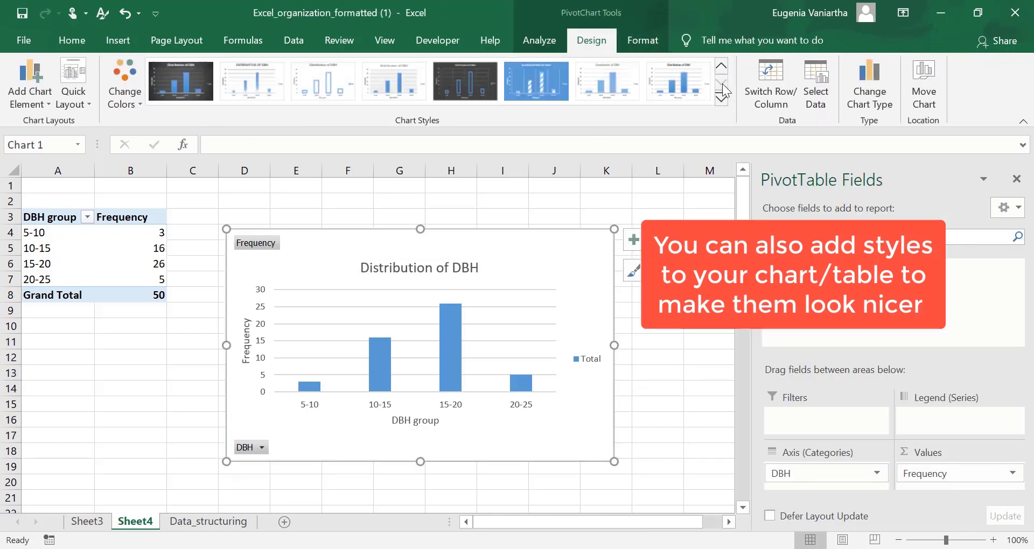